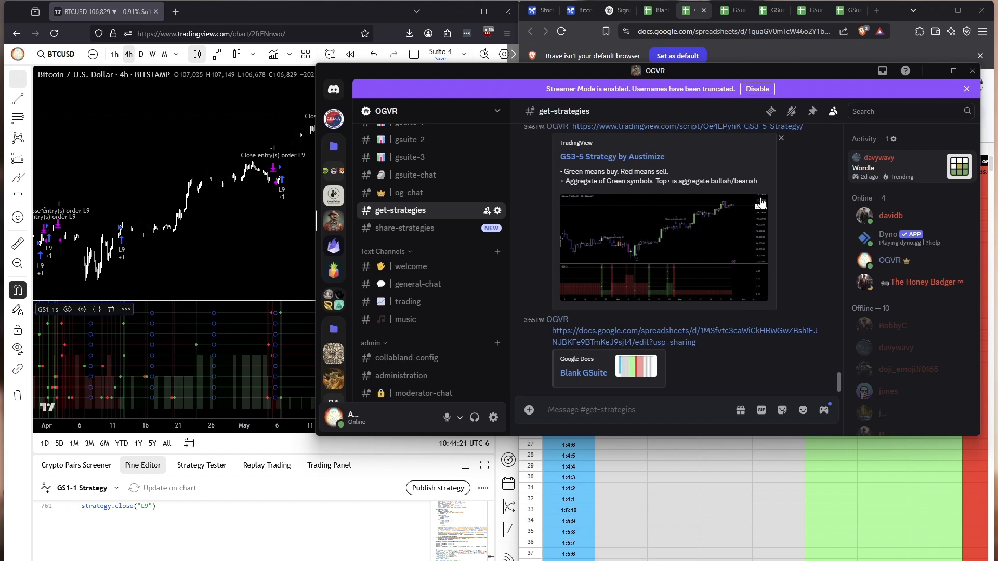
Step: Review the Bitcoin signal analysis in ChatGPT, including the downside attractors, combined attractors table and revised highest-probability path
click(615, 11)
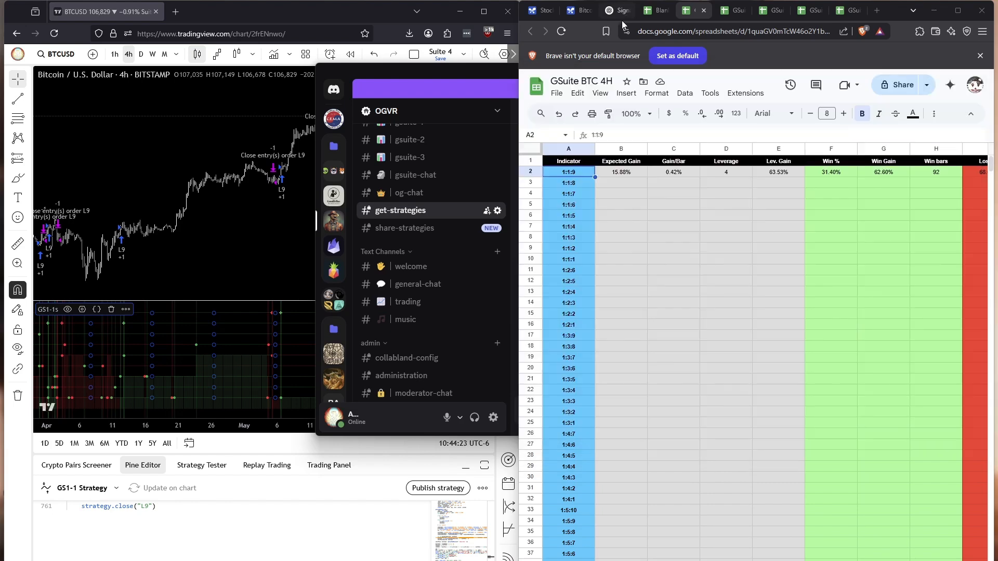
scroll(765, 340, up, 10)
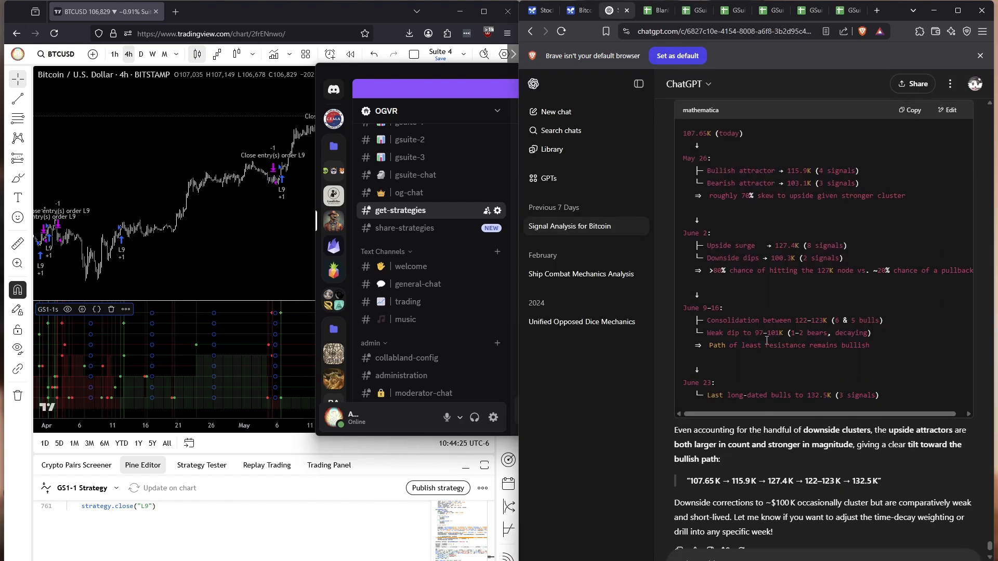
scroll(766, 339, up, 6)
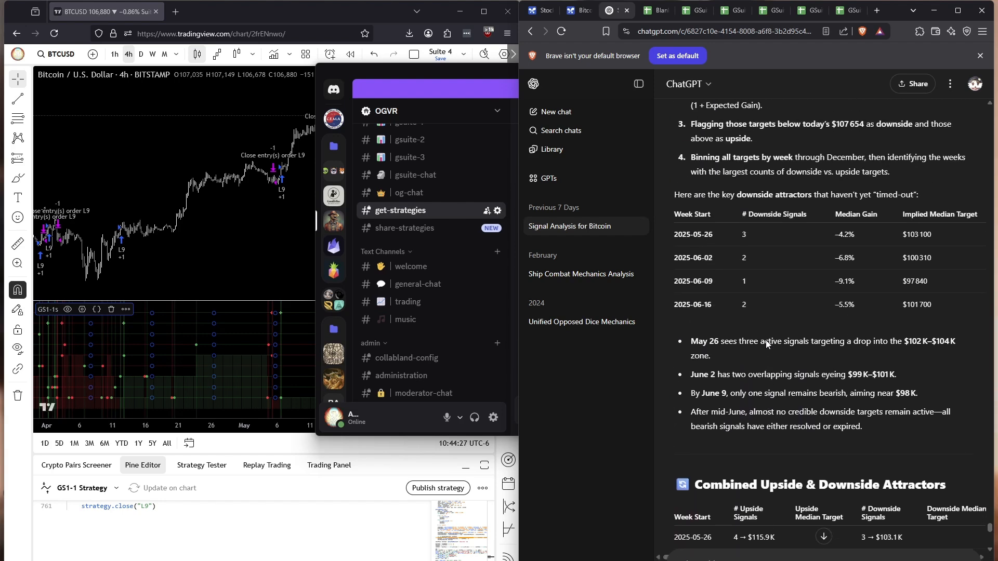
scroll(765, 340, down, 6)
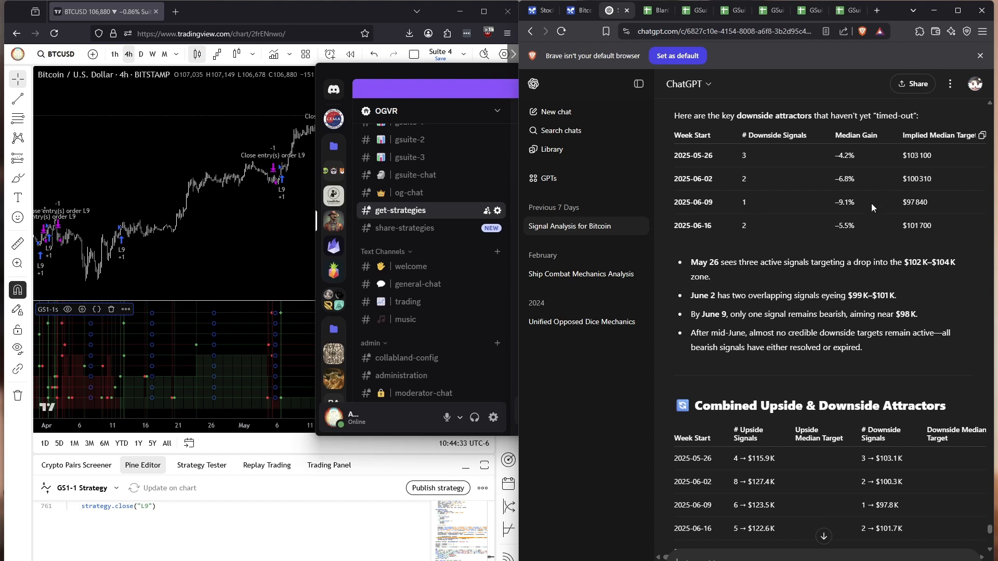
scroll(810, 245, down, 3)
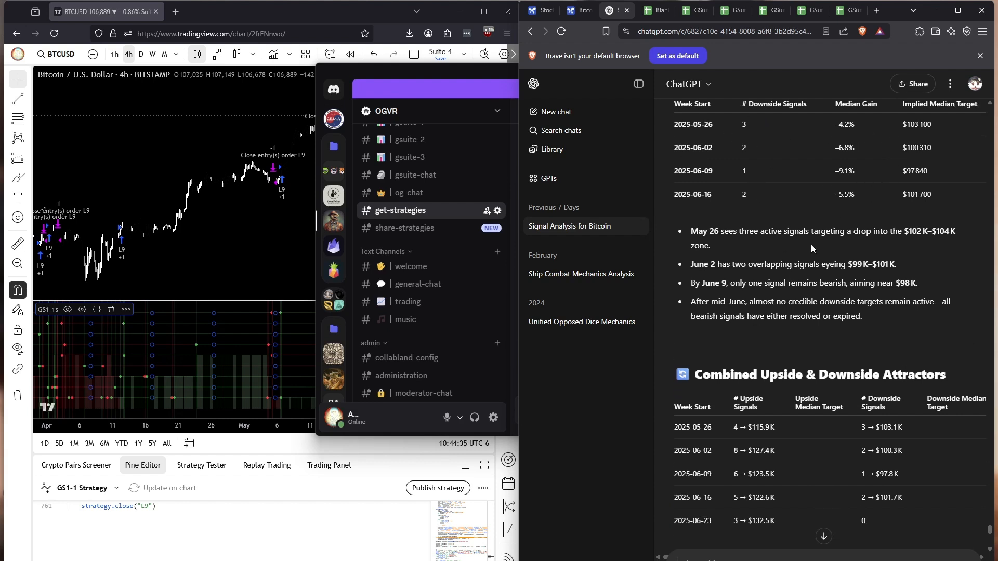
scroll(811, 244, down, 8)
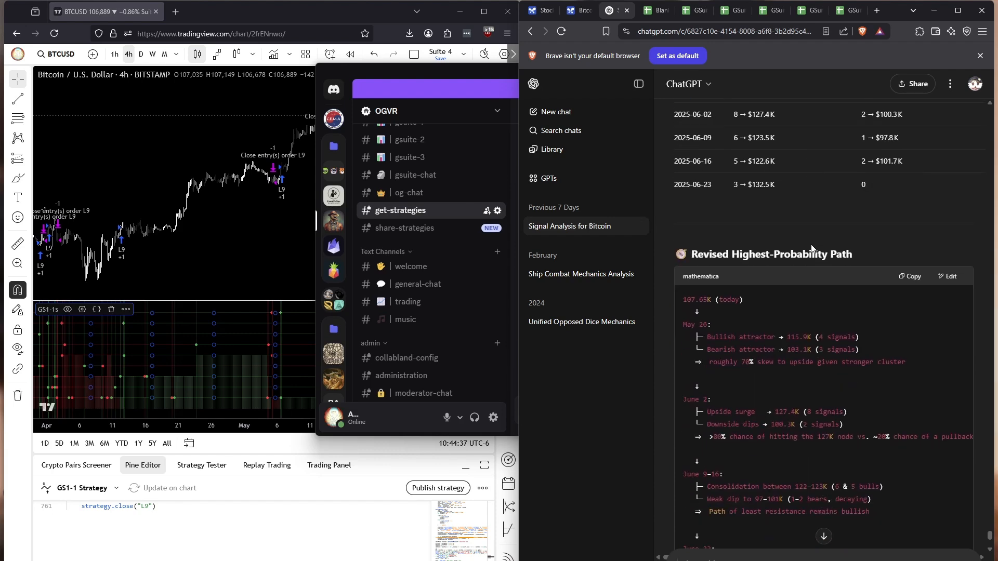
scroll(811, 244, up, 1)
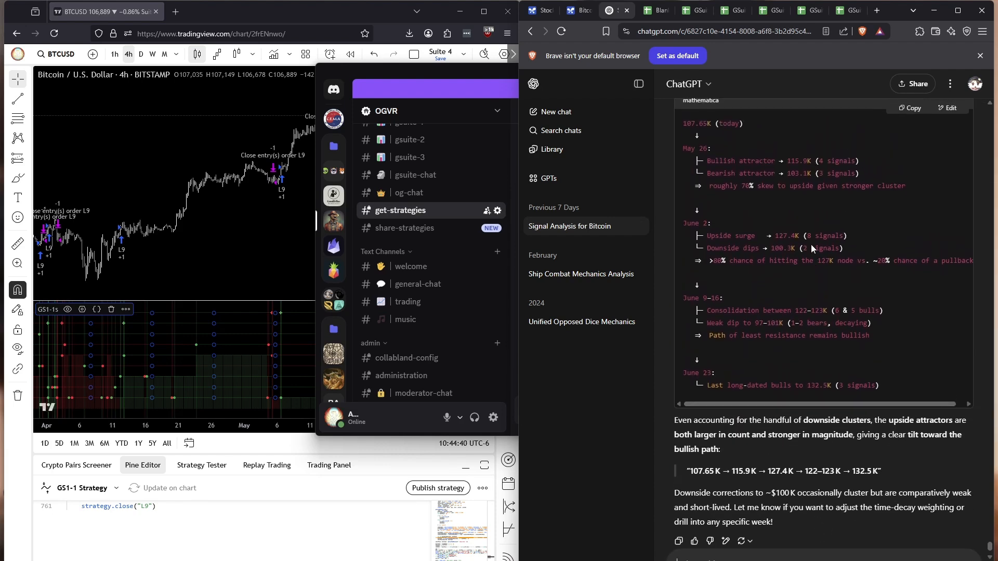
scroll(778, 296, down, 1)
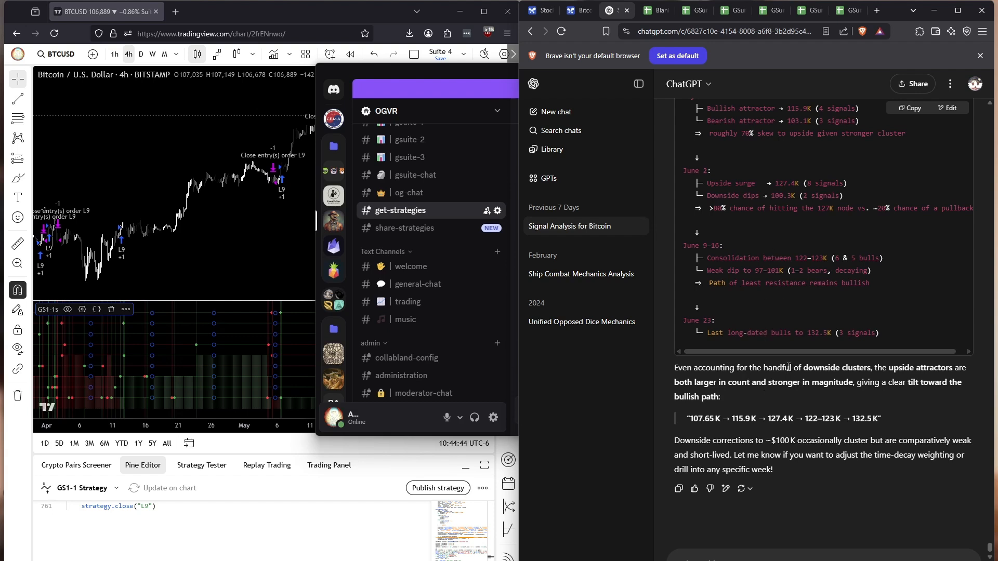
scroll(799, 303, up, 2)
scroll(799, 304, up, 1)
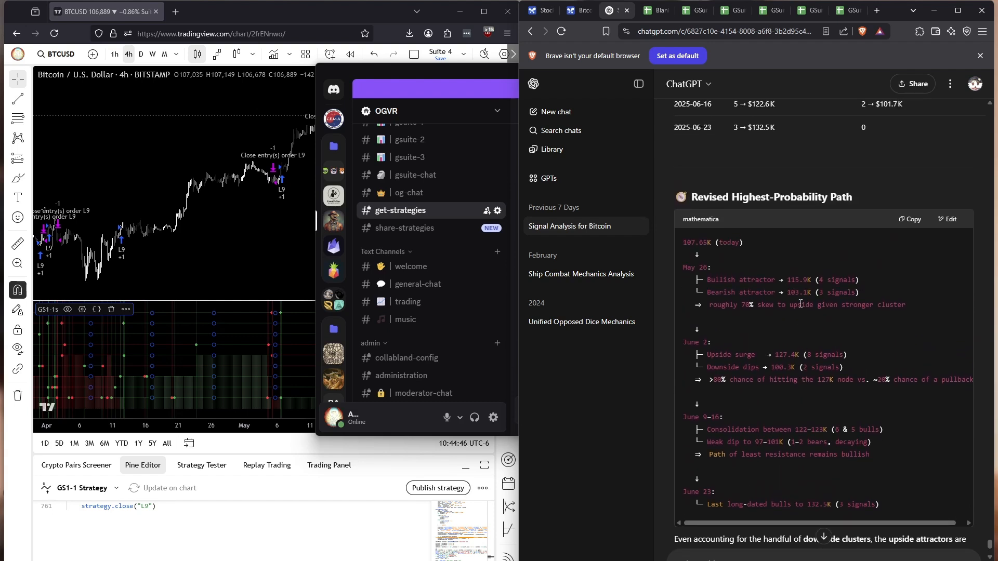
scroll(779, 179, down, 3)
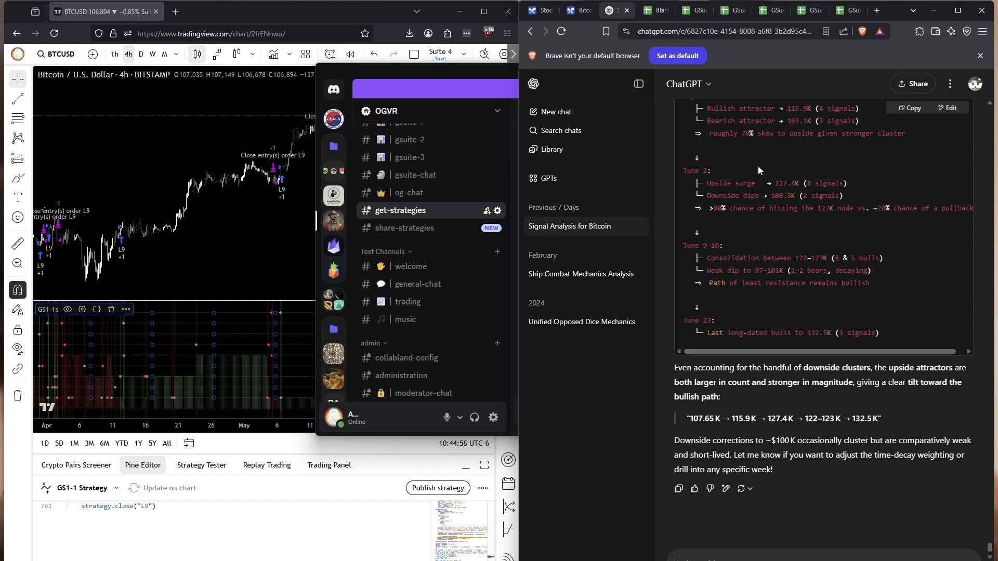
Step: Return to the GSuite BTC 4H spreadsheet, then bring up Discord's get-strategies channel to view the Blank GSuite link
click(694, 14)
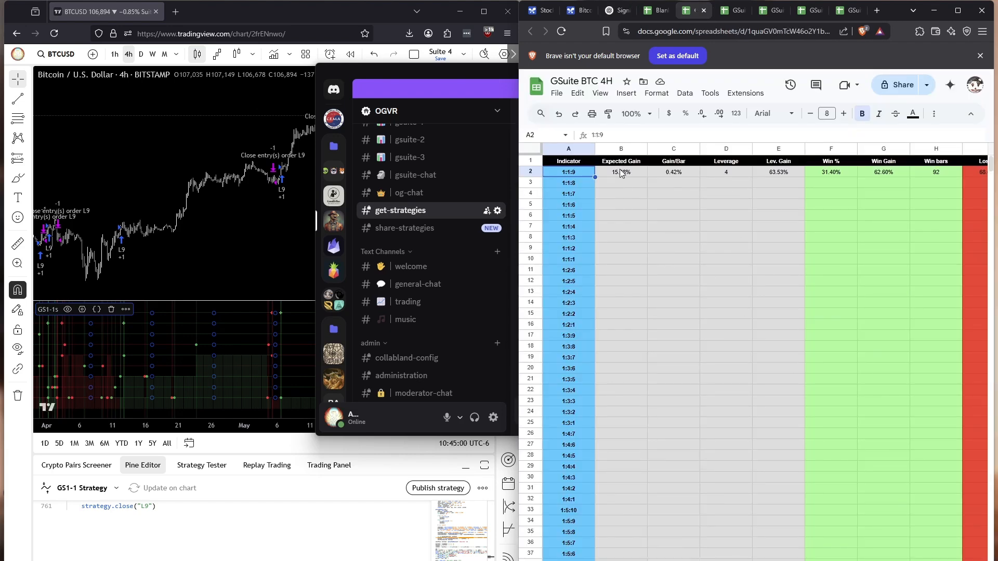
click(455, 116)
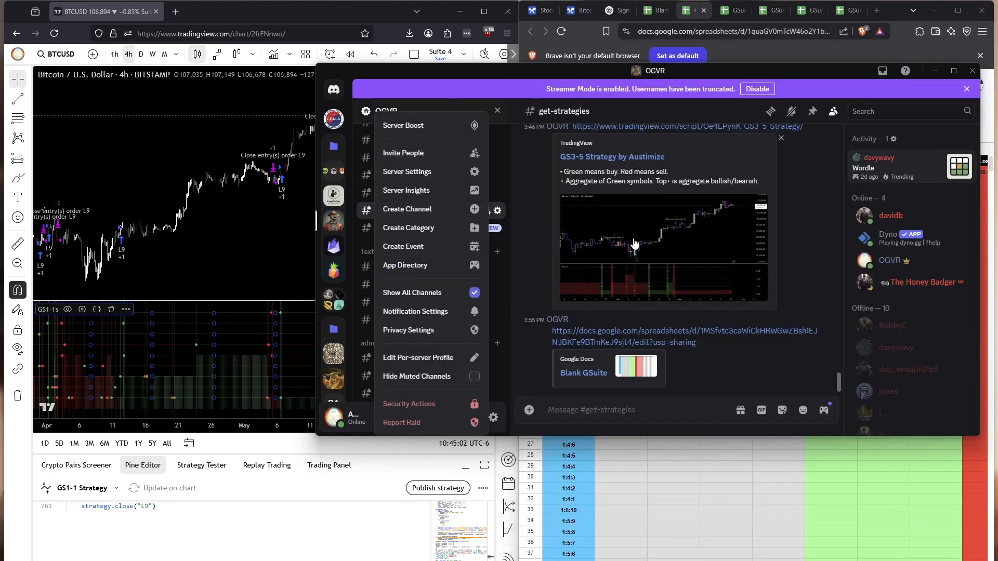
click(732, 363)
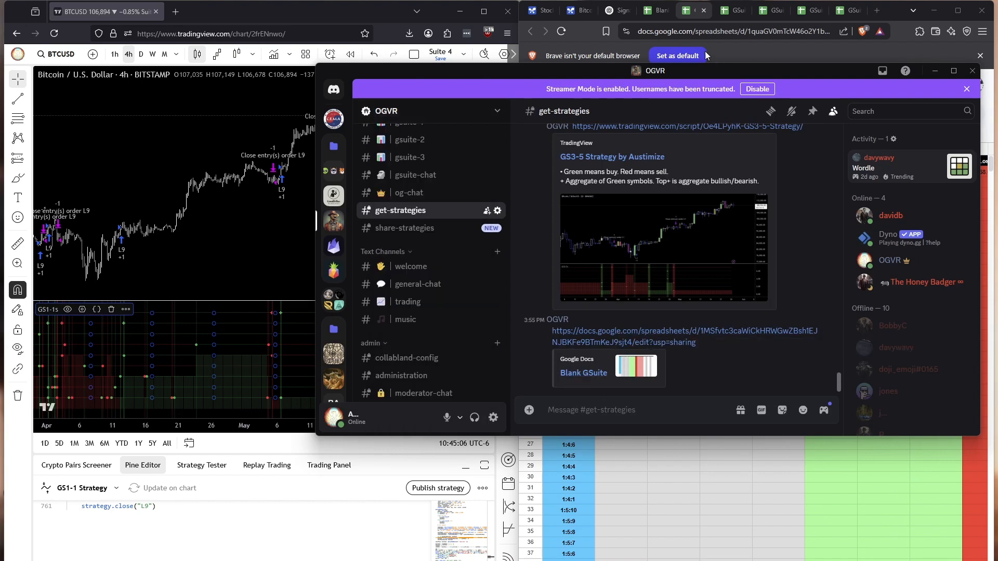
click(659, 14)
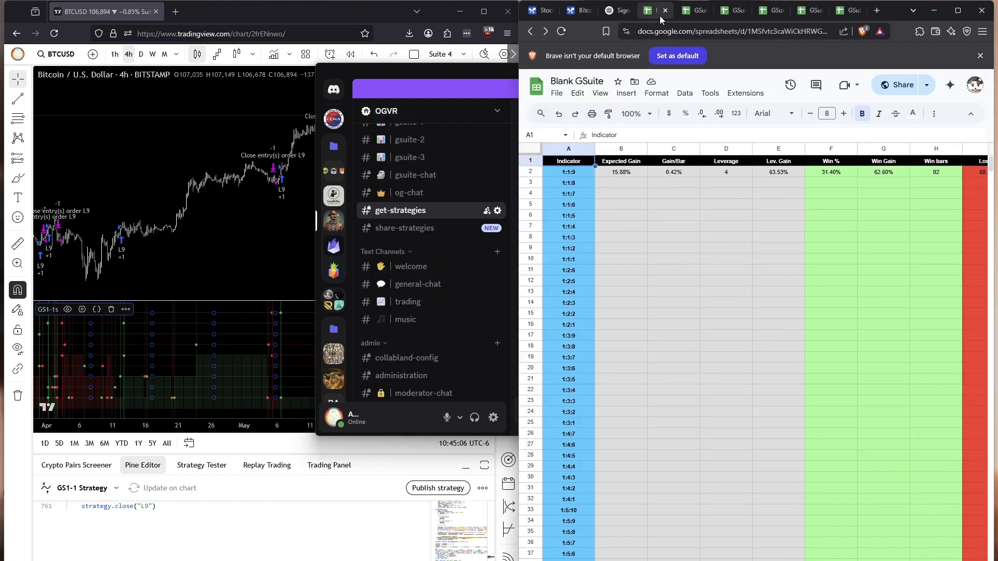
click(556, 93)
click(577, 161)
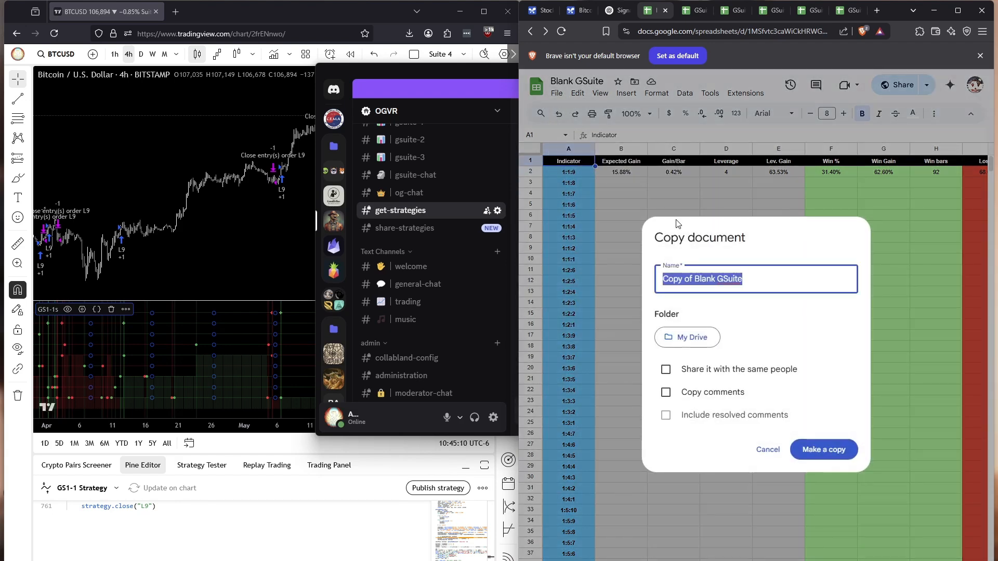
text(G)
key(BackSpace)
text(GSuite Silver 1H)
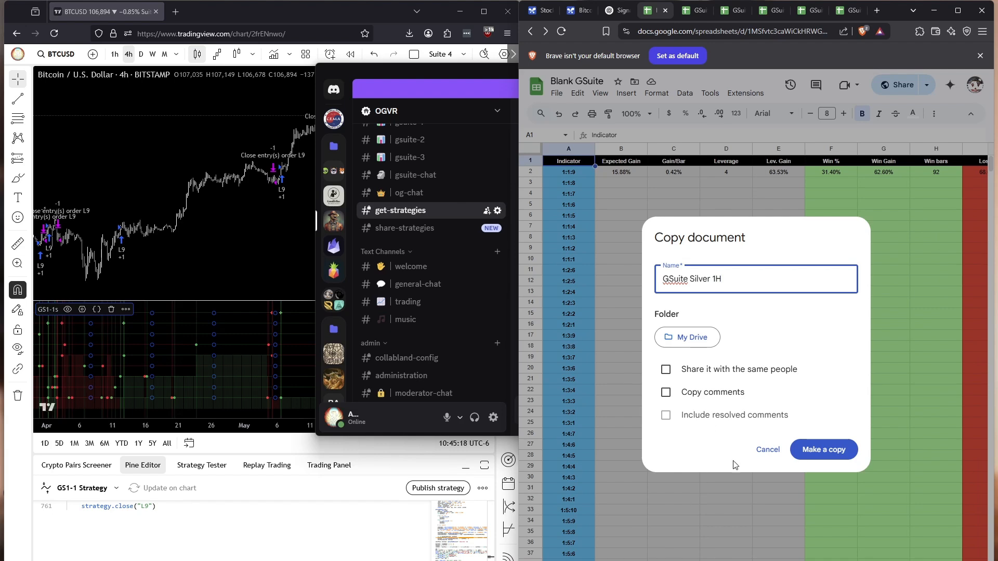
click(769, 451)
key(ctrl+Tab)
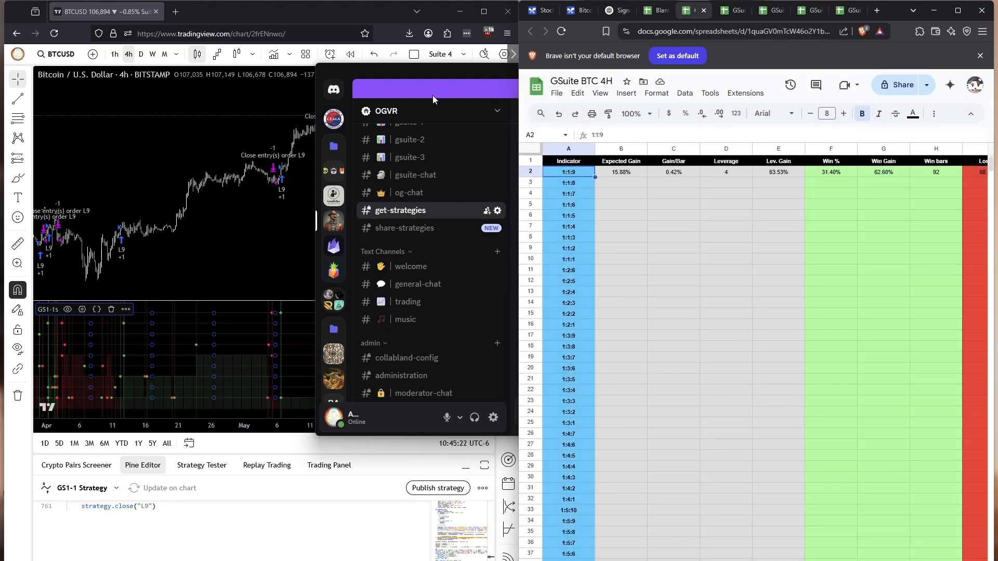
Step: Switch to the TradingView chart and look up the GS1-1 Strategy among the favorite indicators
click(167, 146)
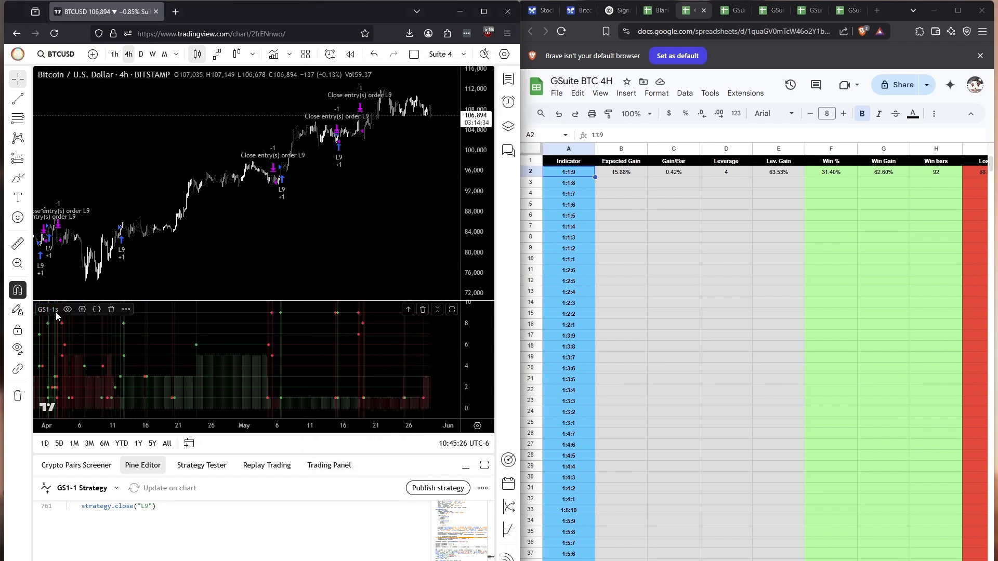
click(289, 54)
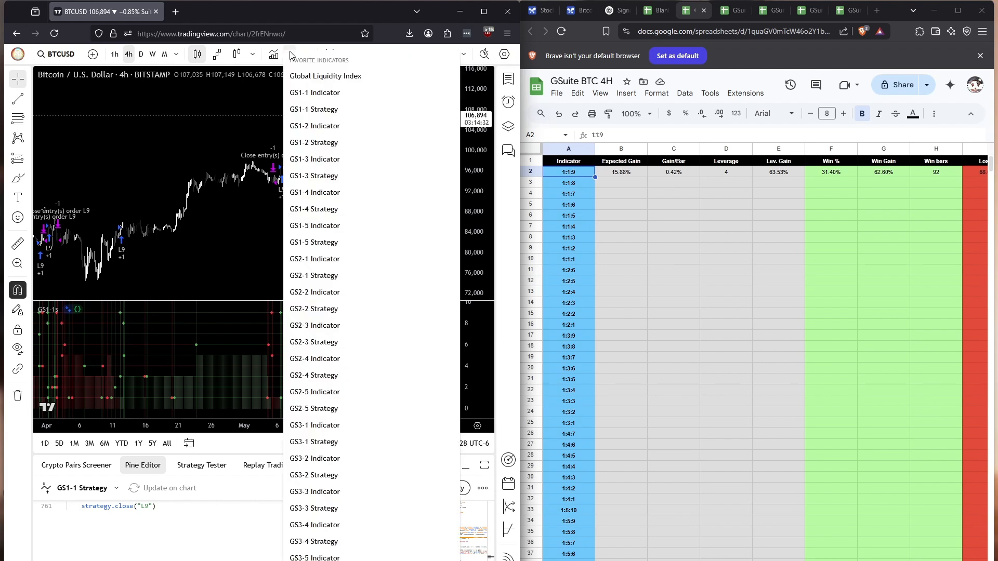
click(310, 111)
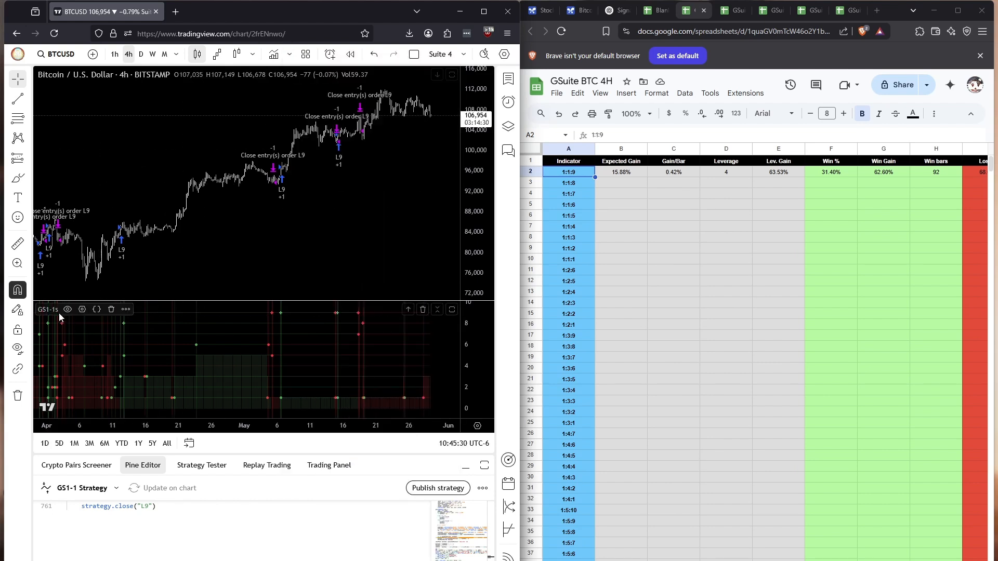
Step: Set Signal Used to 9 in the inputs of the GS1-1s strategy and apply the settings
click(84, 310)
click(192, 214)
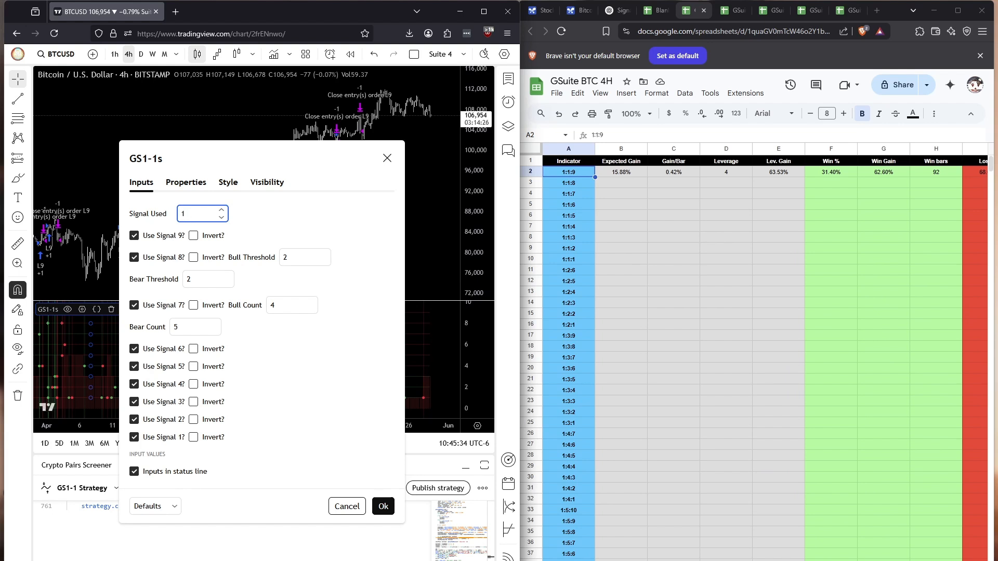
key(BackSpace)
text(9)
click(256, 224)
click(383, 506)
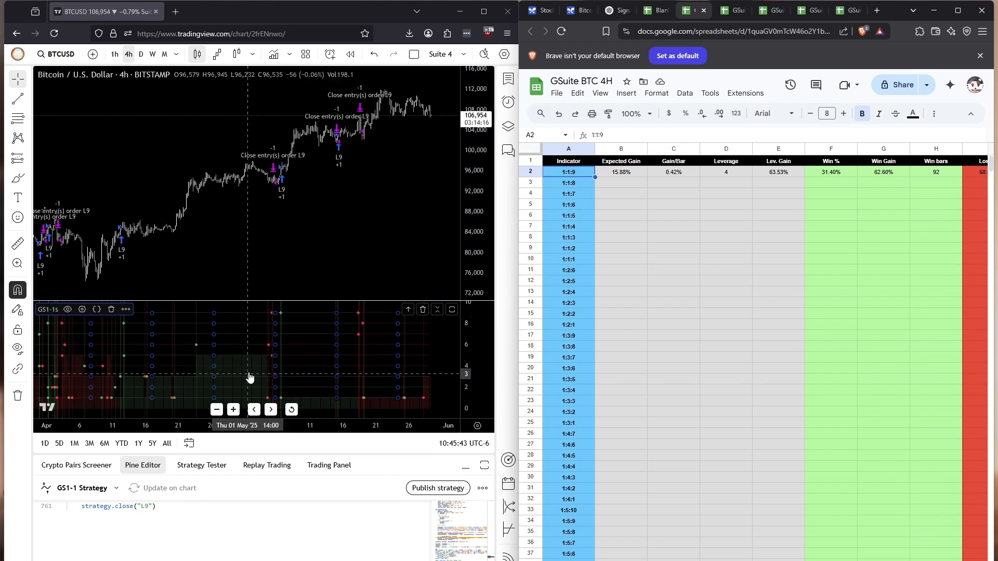
Step: Check the GS1-1s strategy inputs and show its overview report in the Strategy Tester
click(82, 309)
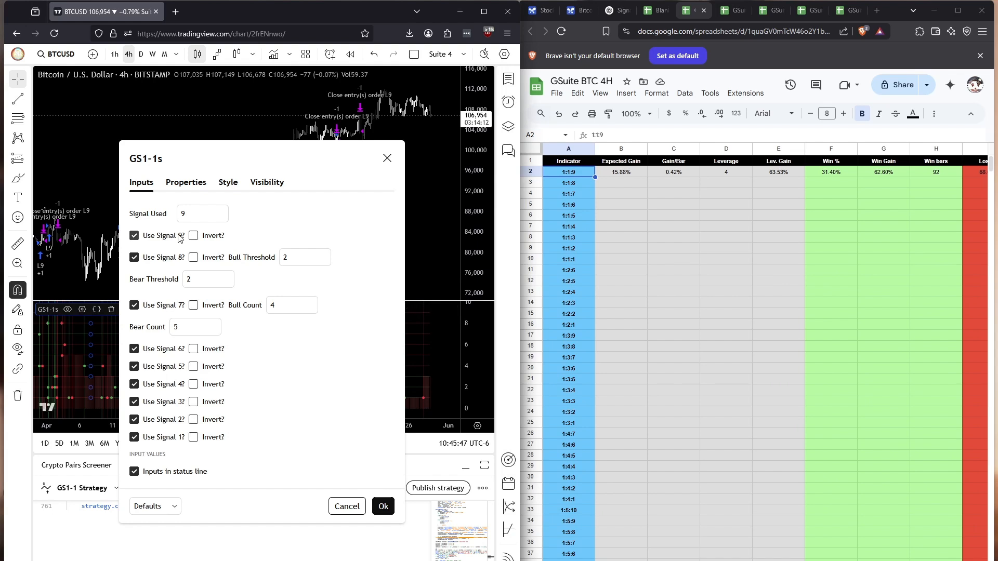
key(Escape)
click(201, 465)
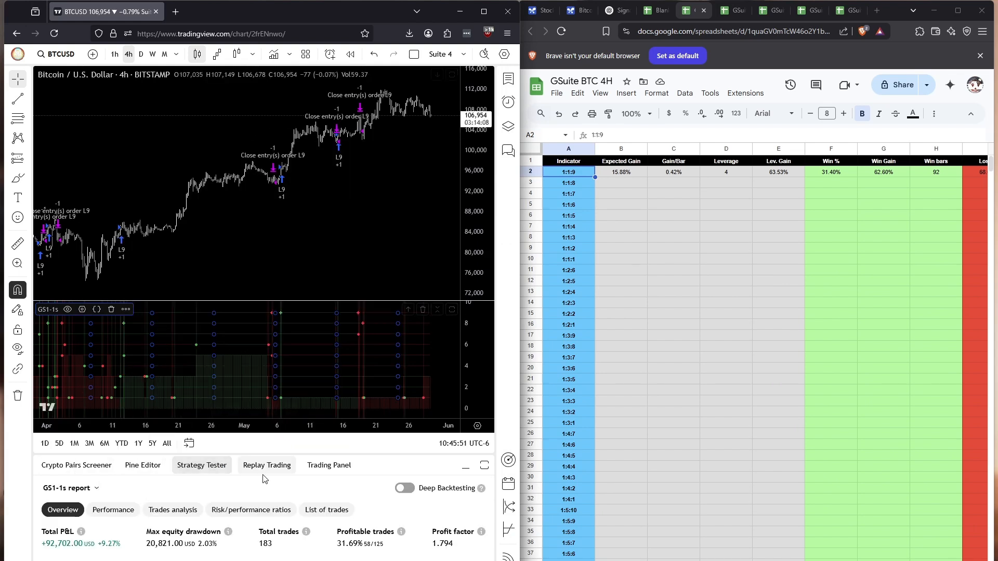
click(82, 309)
click(193, 236)
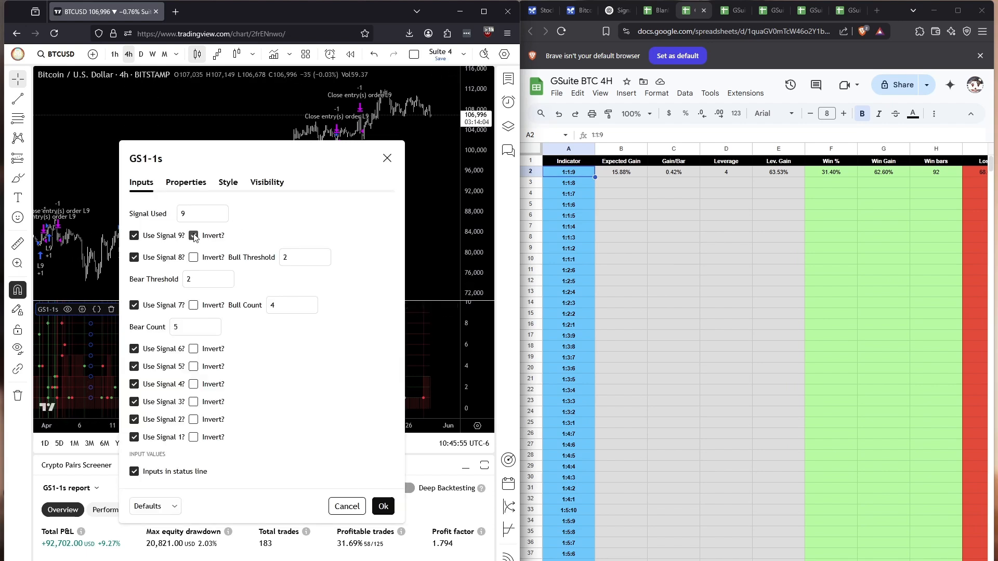
click(194, 236)
Step: Enter 31.69% as the Win % for indicator 1:1:9 in the GSuite BTC 4H spreadsheet
click(822, 173)
text(31.69)
key(Tab)
Step: Set the Trades value for indicator 1:1:9 to 183
key(Tab)
key(Tab)
key(Tab)
key(Tab)
key(Tab)
key(Tab)
key(Tab)
key(Tab)
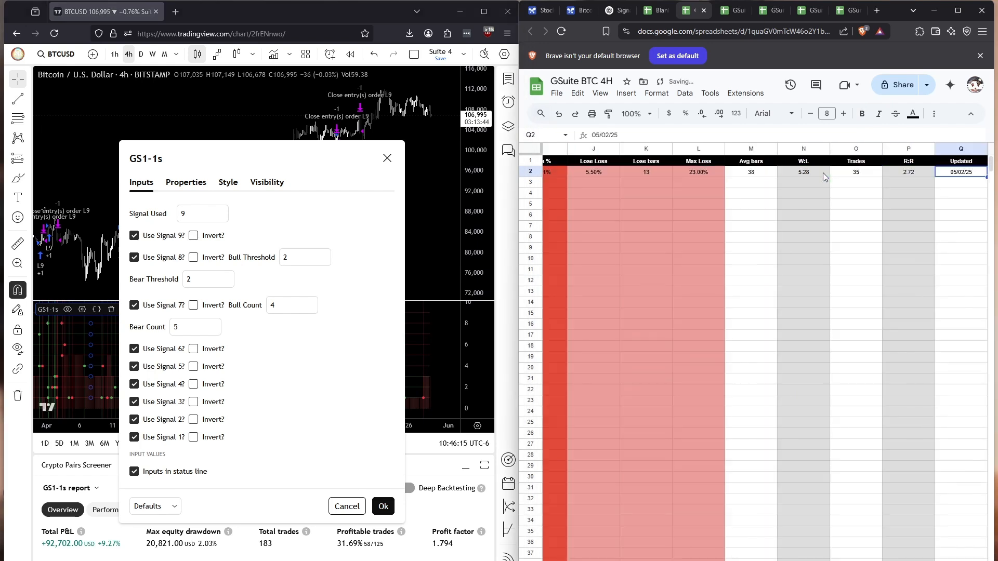
text(183)
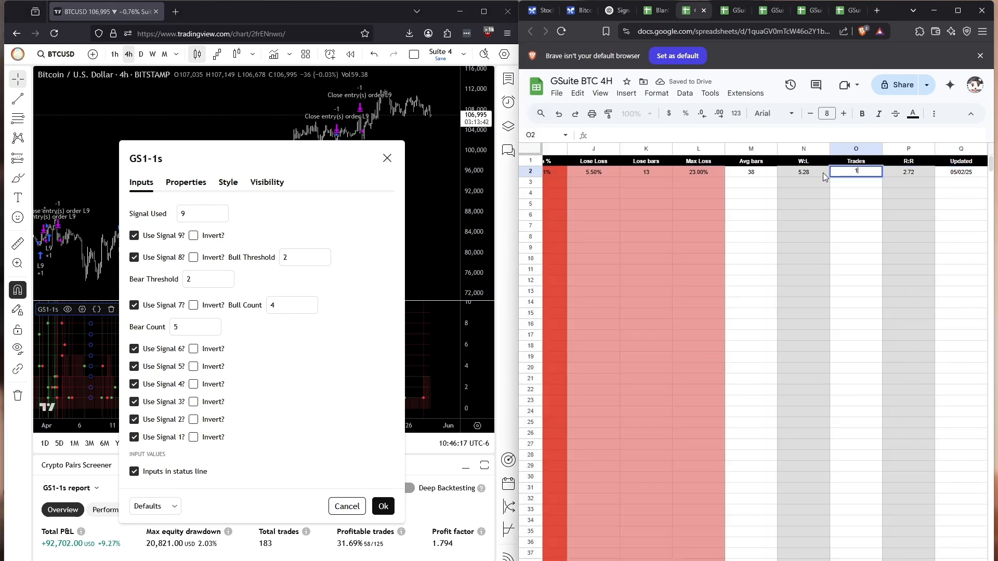
key(Tab)
key(Tab)
key(Tab)
key(shift+Tab)
key(shift+Tab)
key(shift+Tab)
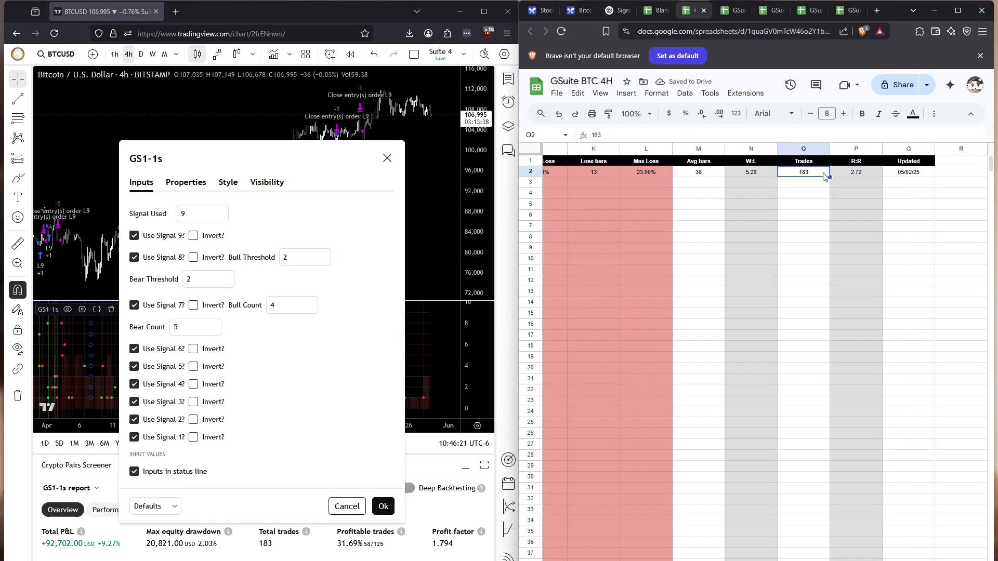
Step: Close the strategy settings and view the average winning and losing trade figures in the GS1-1s trades analysis
key(Home)
key(Tab)
key(Tab)
key(Tab)
key(Tab)
key(Tab)
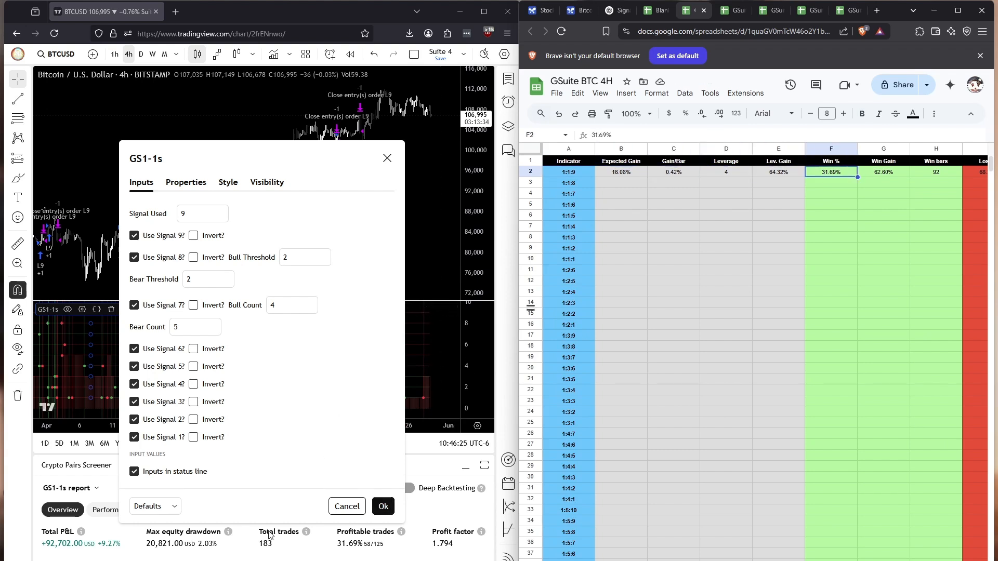
key(Escape)
click(169, 510)
scroll(192, 543, down, 3)
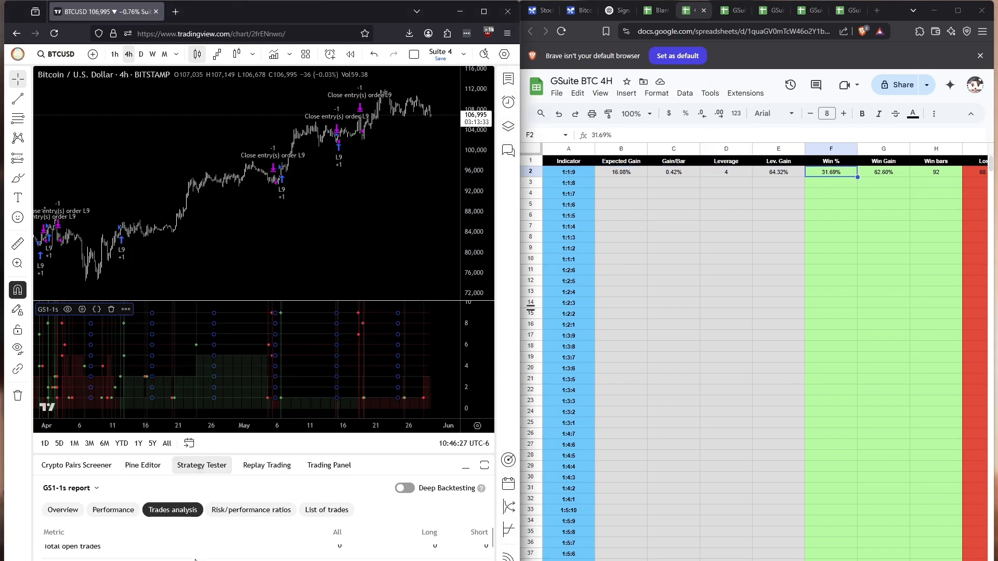
scroll(196, 556, down, 2)
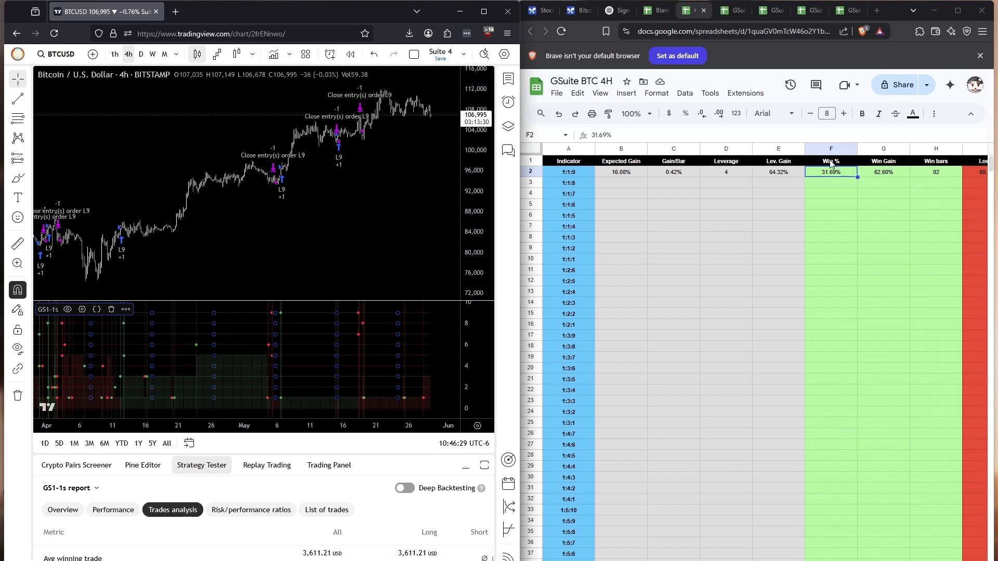
Step: Enter 10.4% as the Win Gain and 2.16% as the Lose Loss for indicator 1:1:9
click(867, 178)
text(10.4)
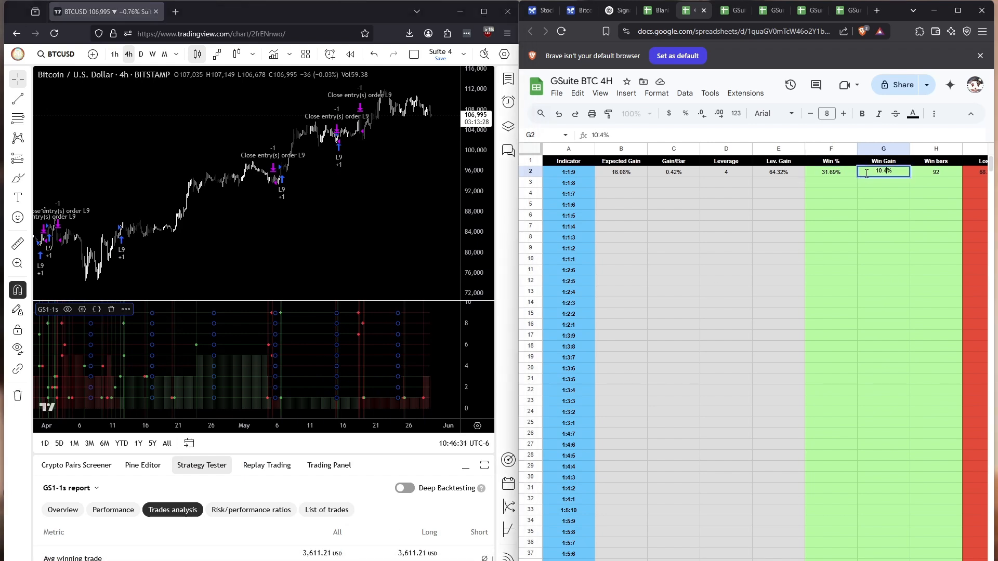
key(Tab)
key(Tab)
key(Tab)
text(2.)
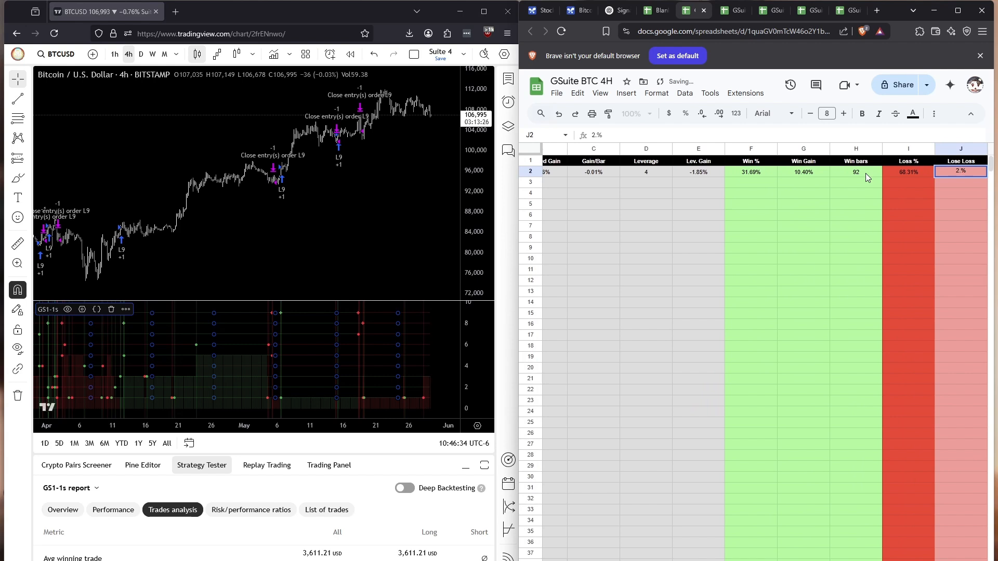
text(16)
key(Tab)
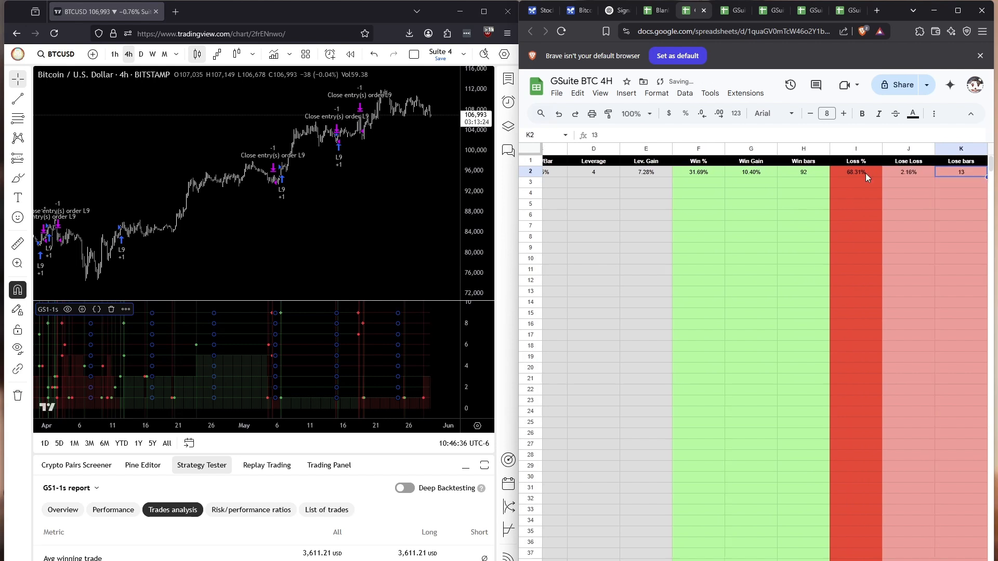
key(shift+Tab)
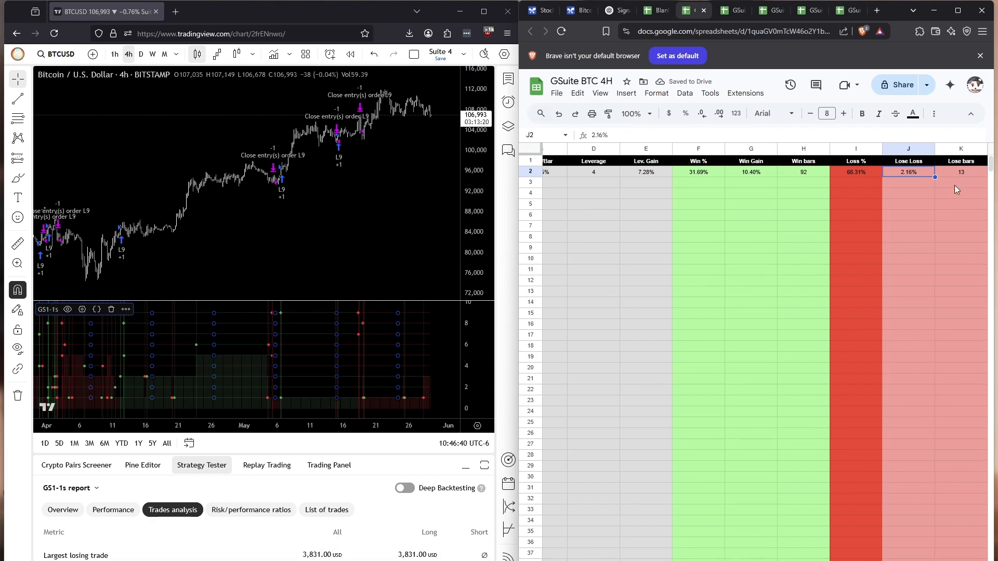
Step: Enter 10.33% as the Max Loss for indicator 1:1:9
click(958, 172)
key(Tab)
text(10.33)
Step: Correct the Win bars value for indicator 1:1:9 to 72
key(shift+Tab)
key(shift+Tab)
key(shift+Tab)
key(shift+Tab)
key(shift+Tab)
key(shift+Tab)
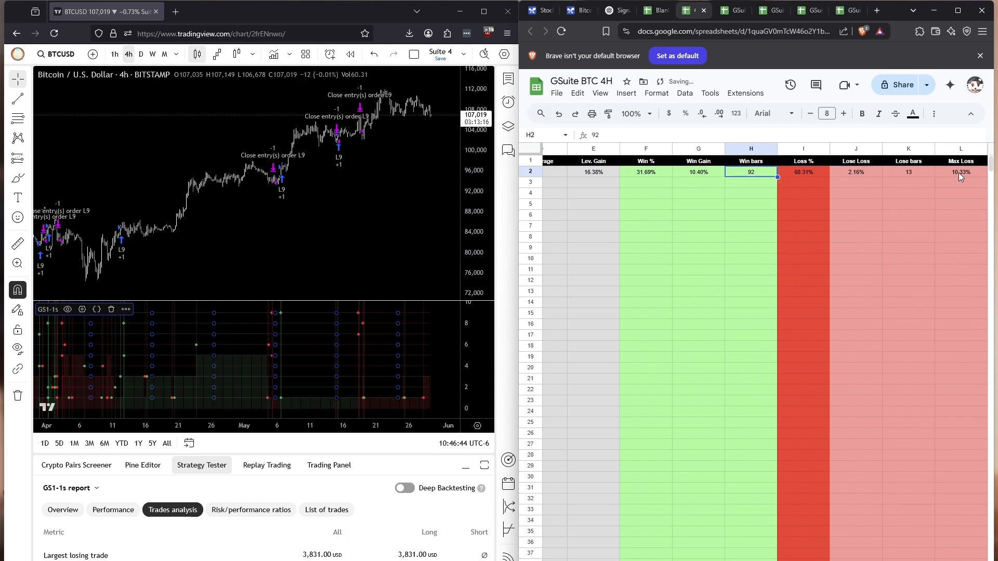
scroll(269, 534, down, 3)
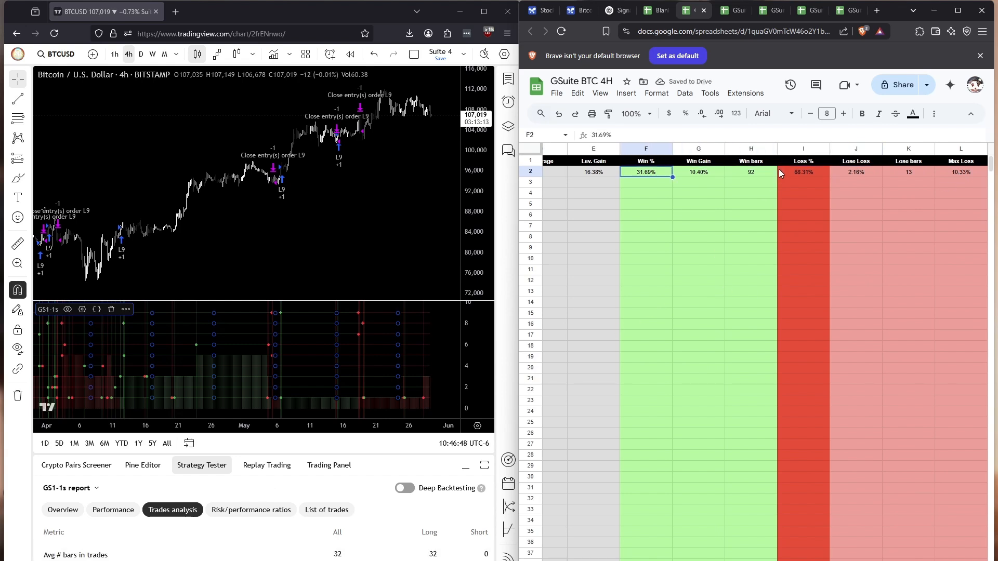
key(Tab)
key(Tab)
text(72)
key(Tab)
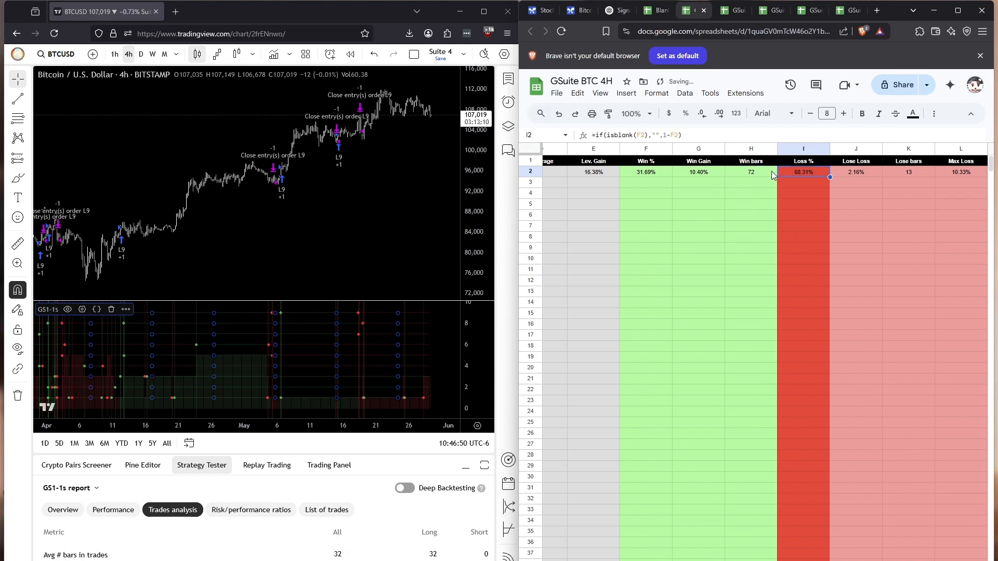
Step: Enter 32 as the Avg bars for indicator 1:1:9
key(Tab)
key(Tab)
key(Right)
key(Right)
text(32)
Step: Review the entered figures for indicator 1:1:9 and its calculated Expected Gain, Gain/Bar, Leverage and Lev. Gain
key(Left)
key(Left)
key(Left)
key(Left)
key(Left)
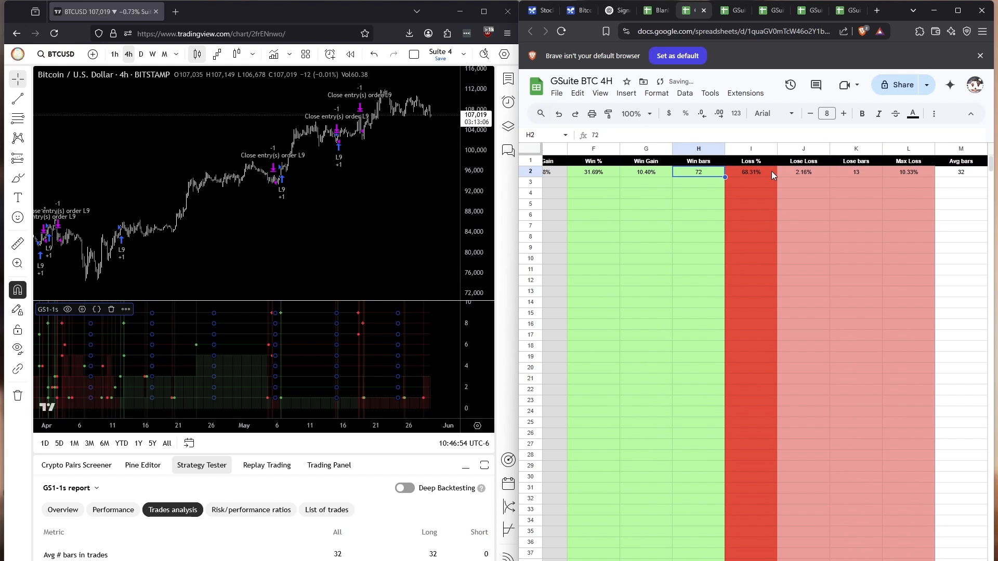
key(Right)
key(Right)
key(Right)
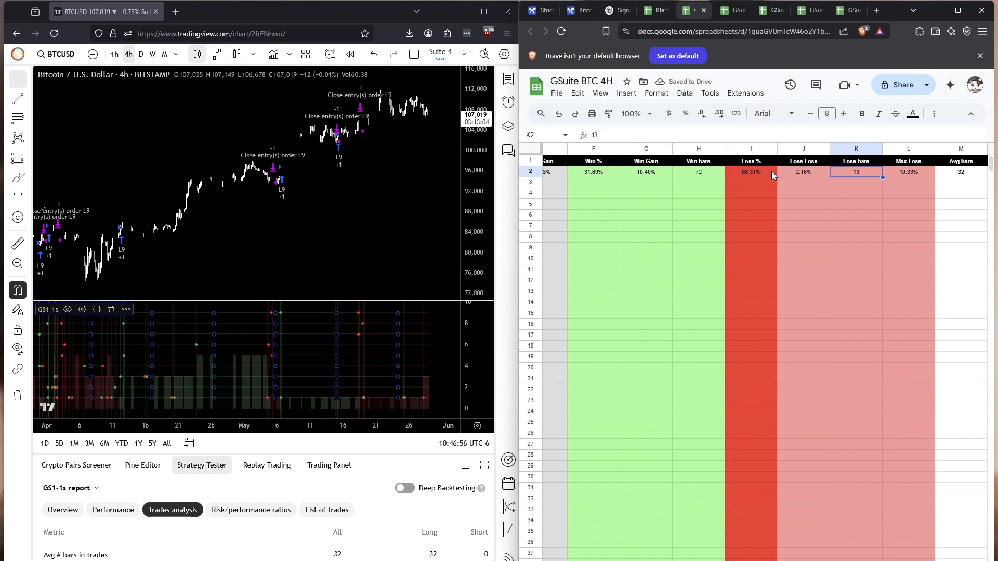
key(Right)
key(Right)
key(Left)
key(Left)
key(Left)
key(Left)
key(Left)
key(Left)
key(Left)
key(Left)
key(Left)
key(Left)
key(Left)
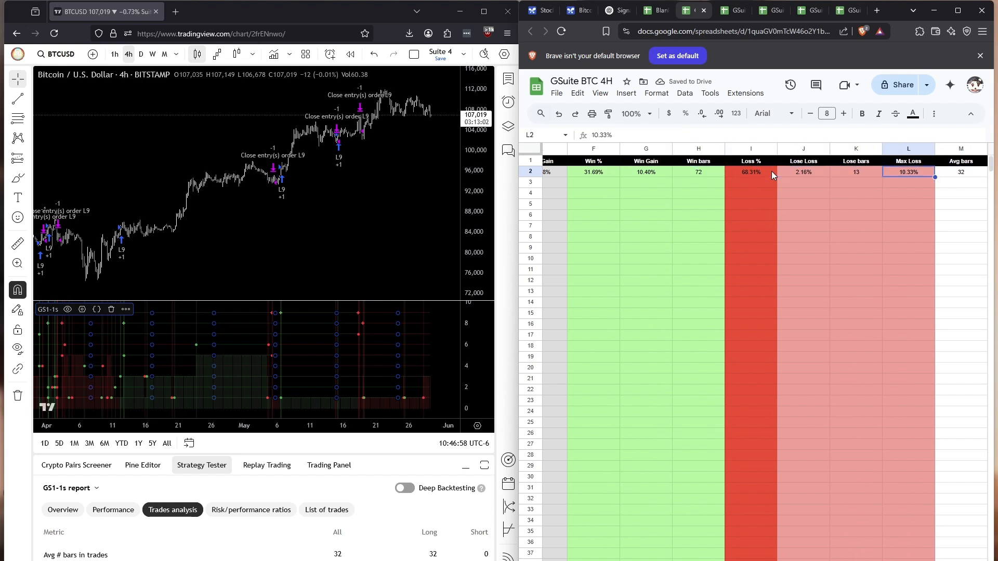
key(Right)
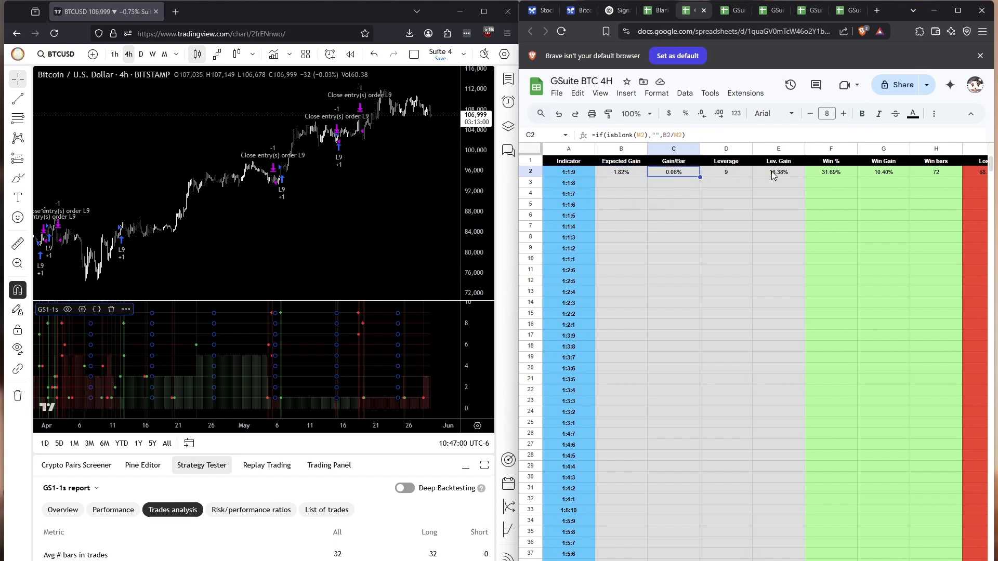
key(Left)
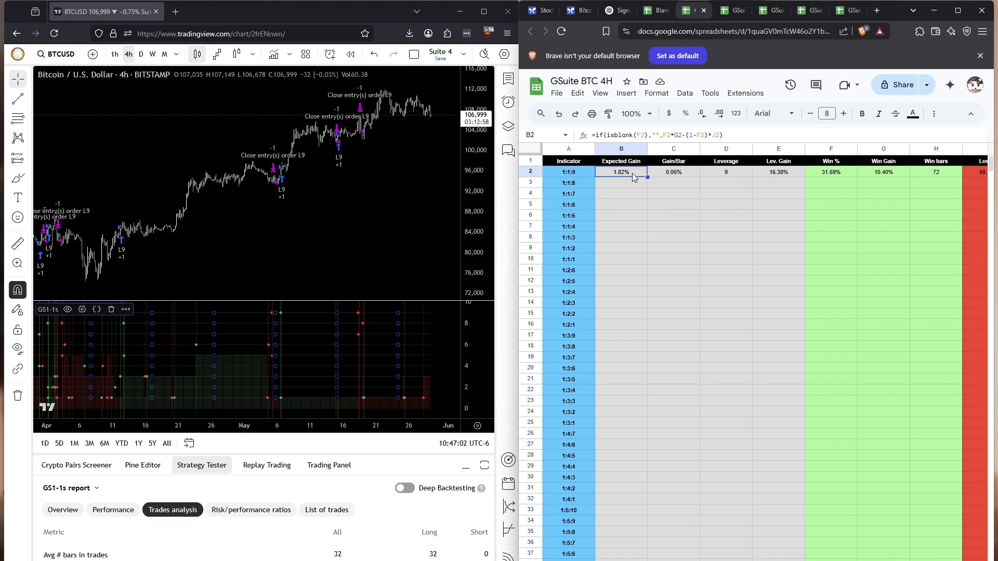
click(749, 175)
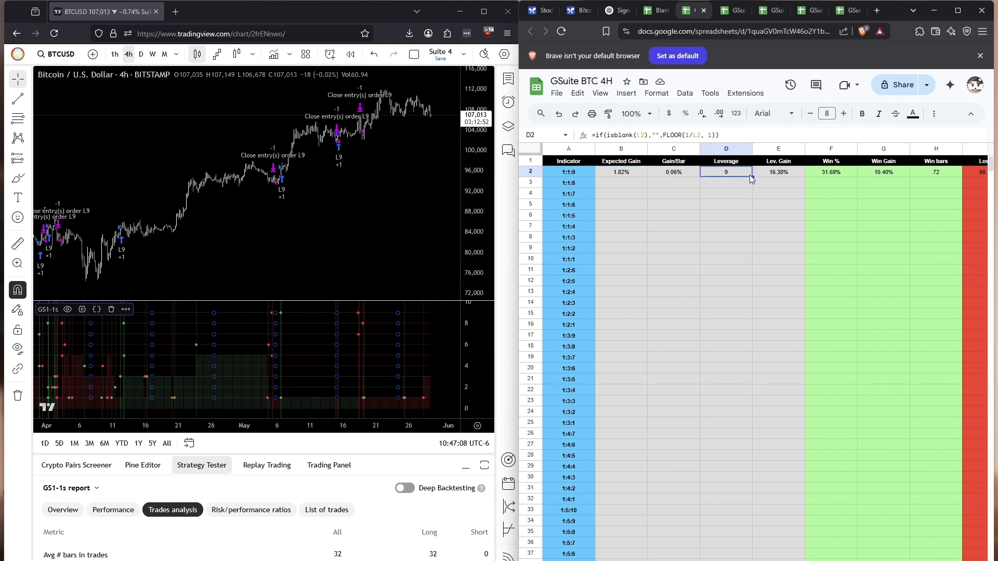
key(Right)
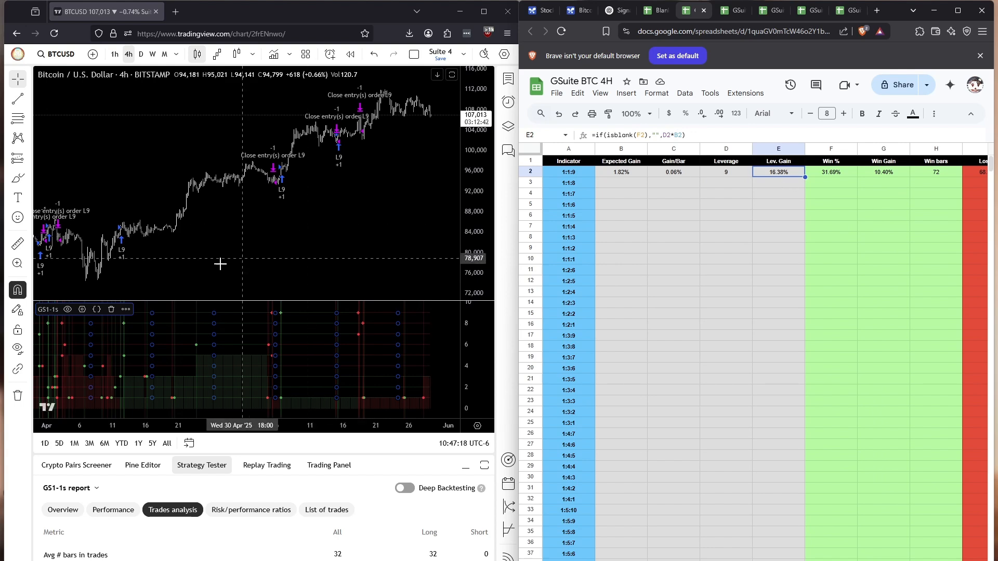
Step: Set the GS1-1s strategy's Signal Used to 8 and show the strategy report's overview
click(82, 309)
click(221, 218)
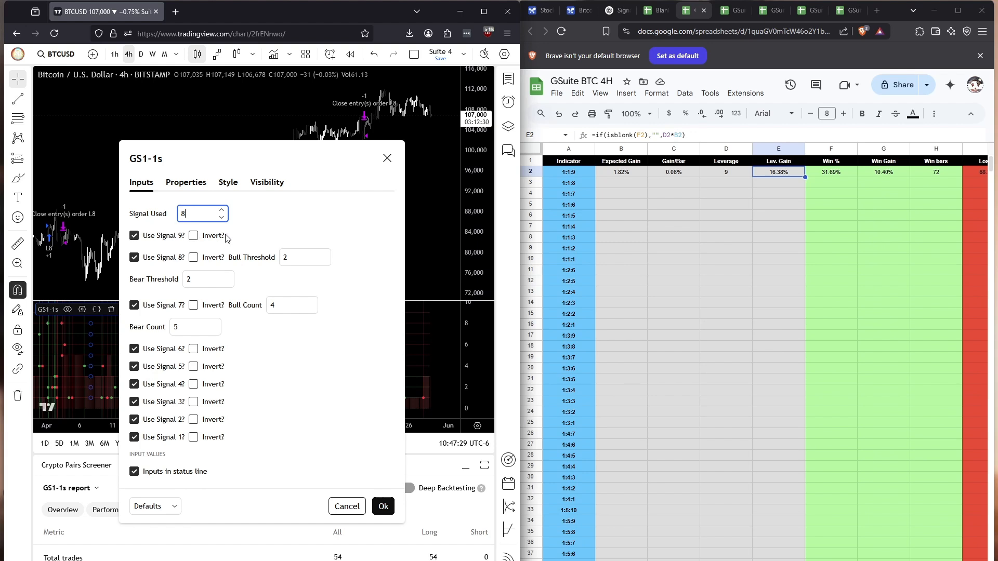
click(297, 259)
click(76, 512)
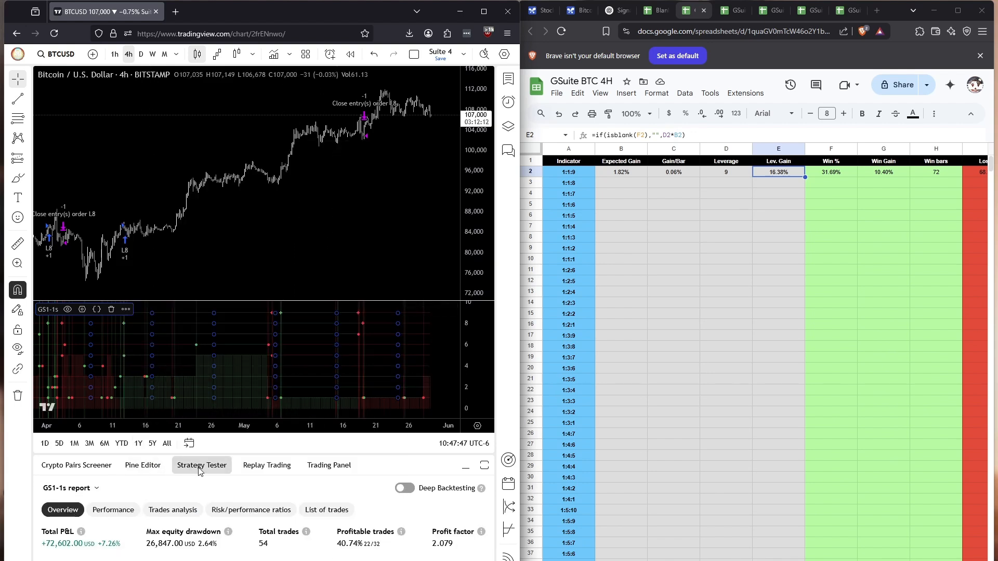
Step: Try signal 8 with both the Bull Threshold and the Bear Threshold at 0 in the GS1-1s settings
click(82, 310)
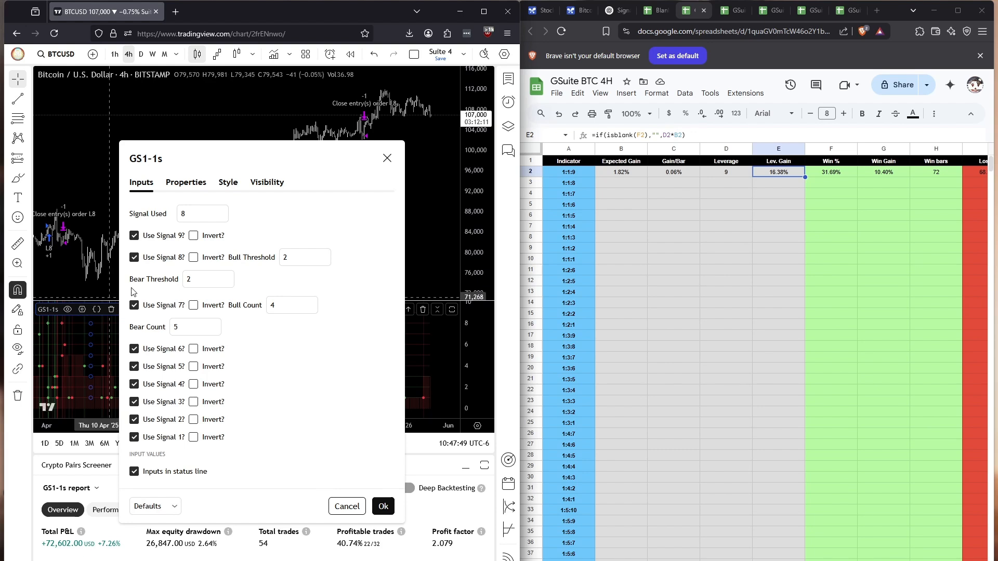
click(323, 262)
click(324, 262)
click(227, 283)
click(227, 284)
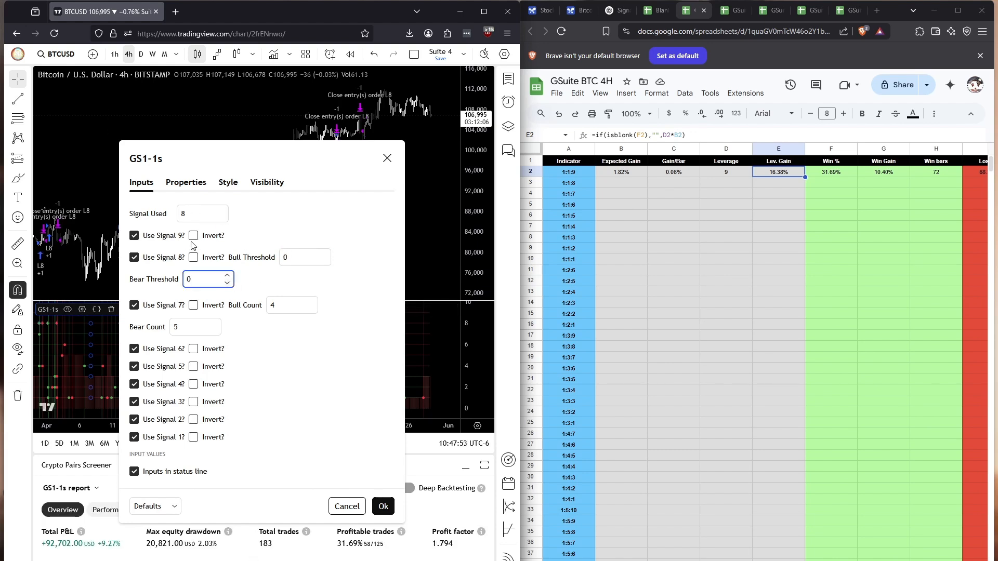
Step: Raise the signal 8 Bull Threshold and Bear Threshold first to 2 and finally to 3 each
click(323, 254)
click(323, 254)
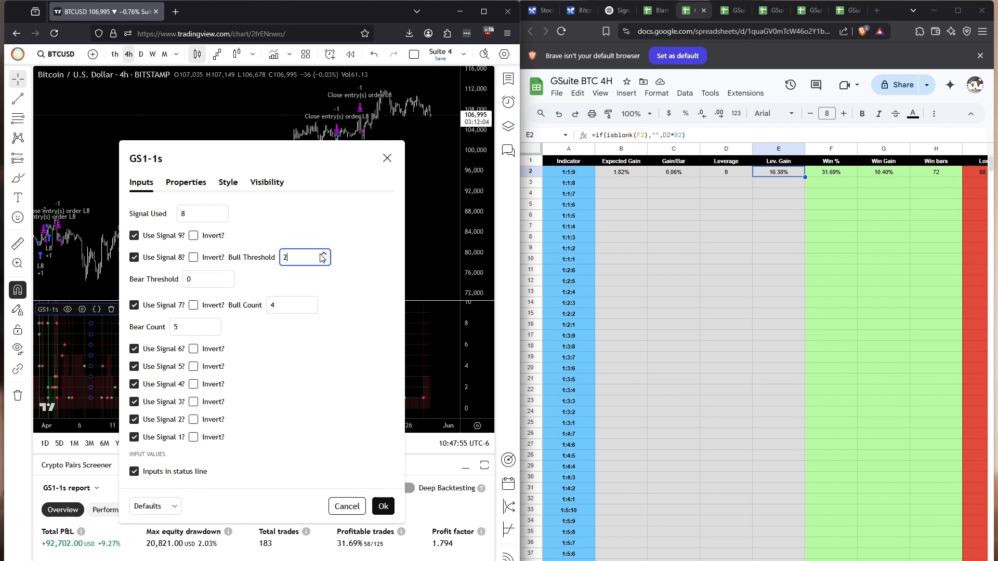
click(227, 275)
click(227, 275)
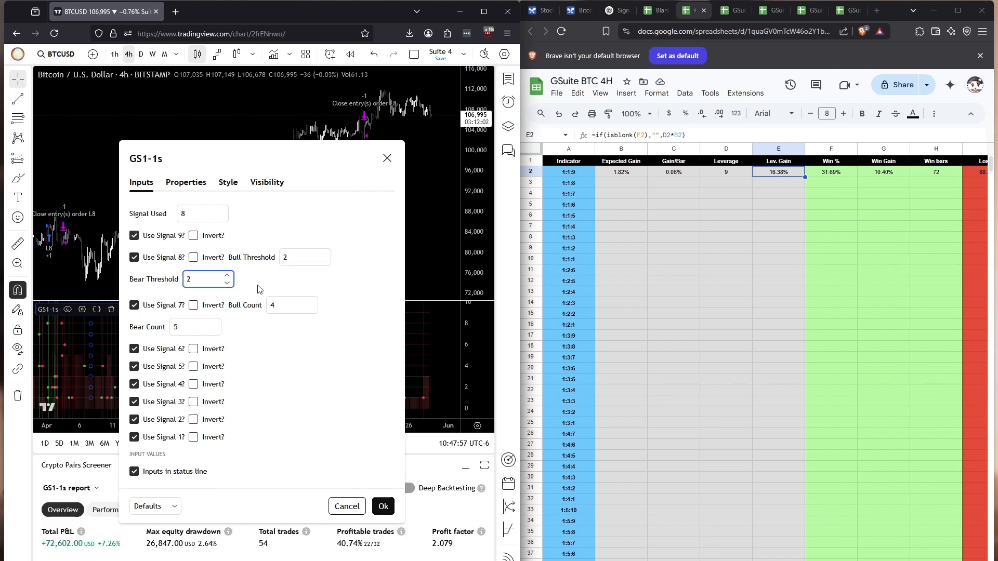
click(323, 254)
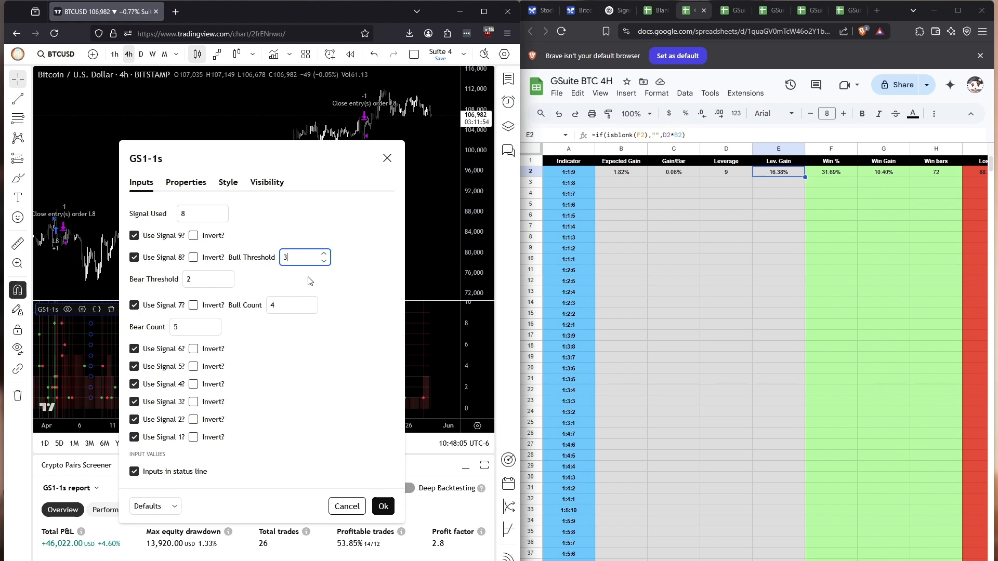
click(227, 276)
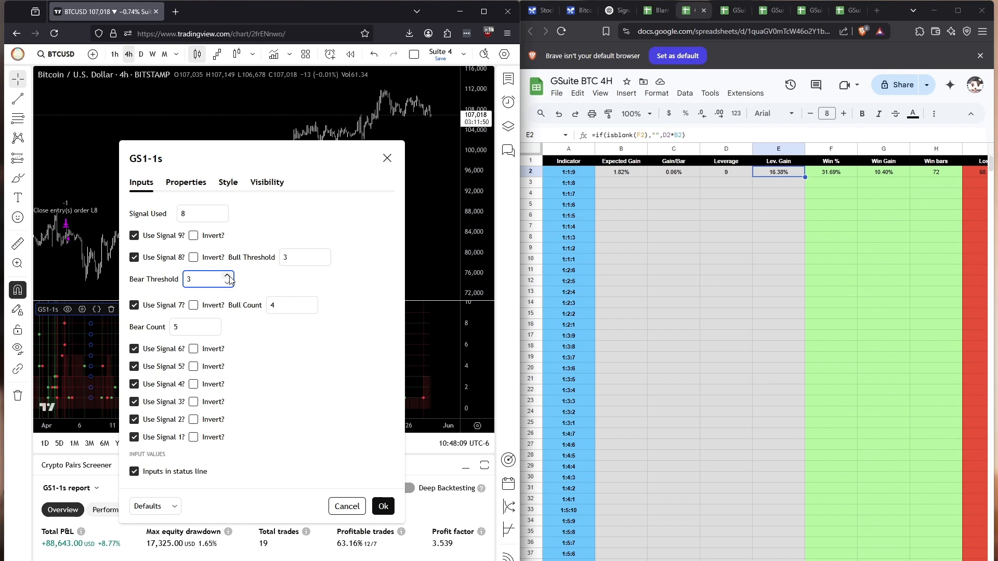
Step: Test 4 as the Bull Threshold and as the Bear Threshold in turn, restoring each to 3
click(324, 254)
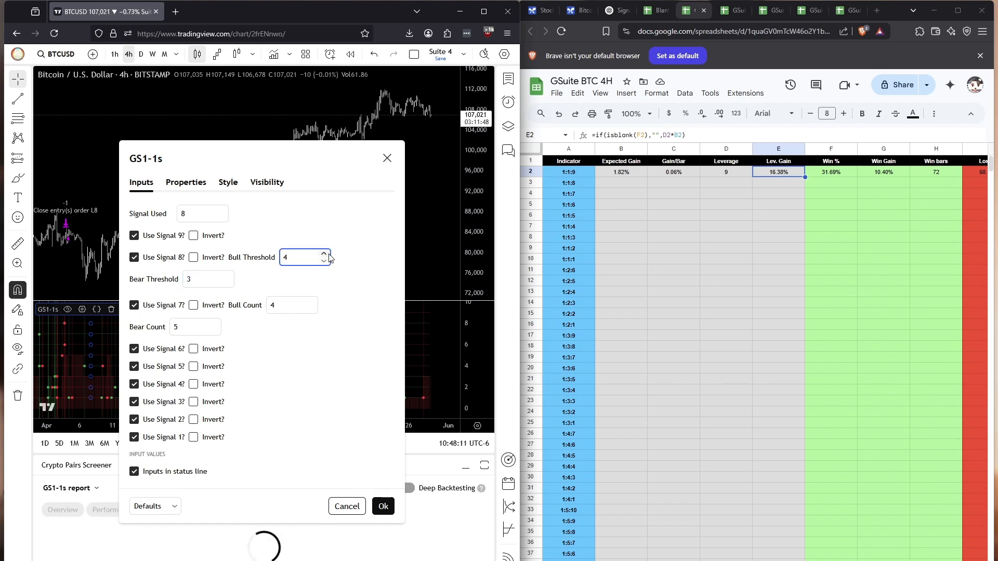
click(324, 261)
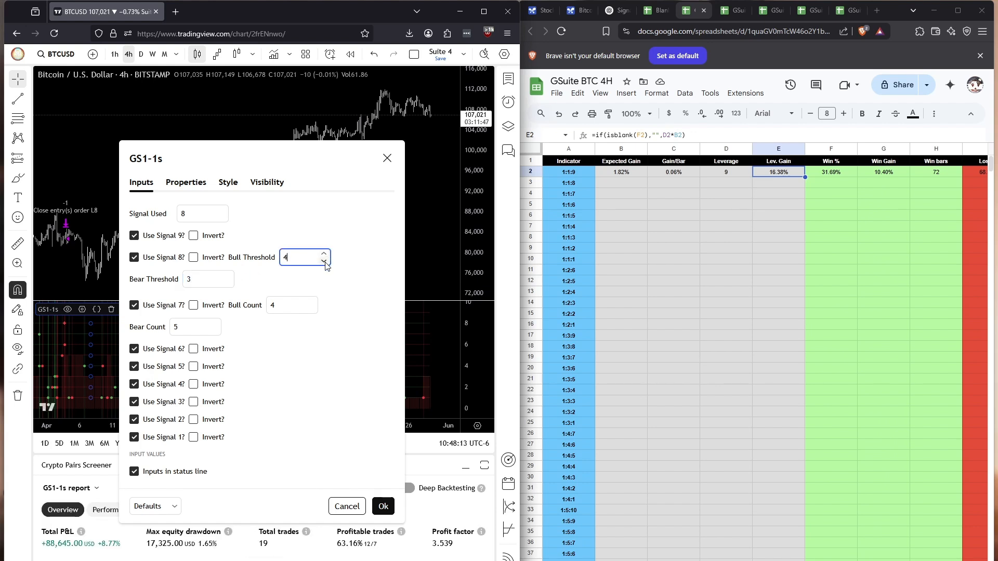
click(227, 275)
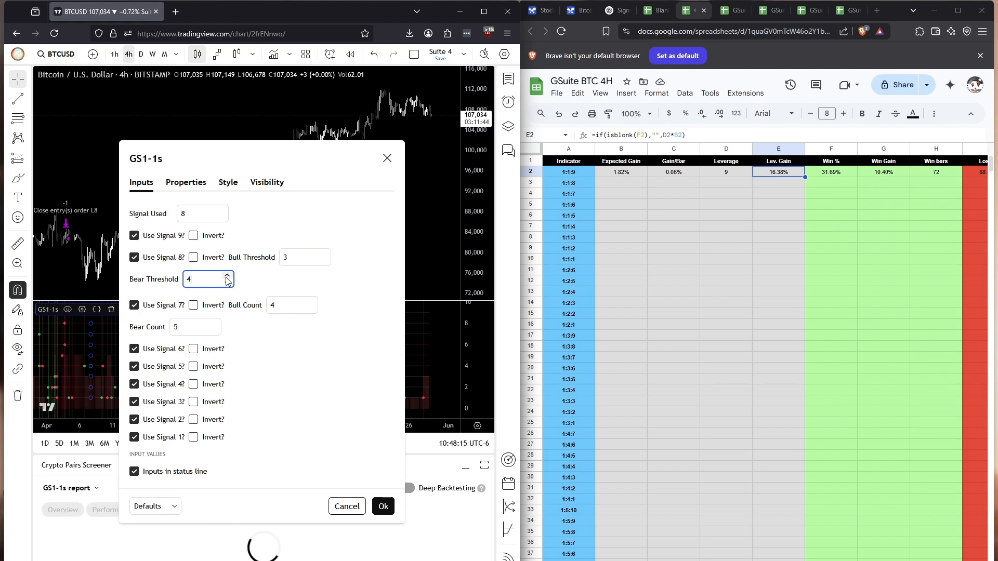
click(227, 282)
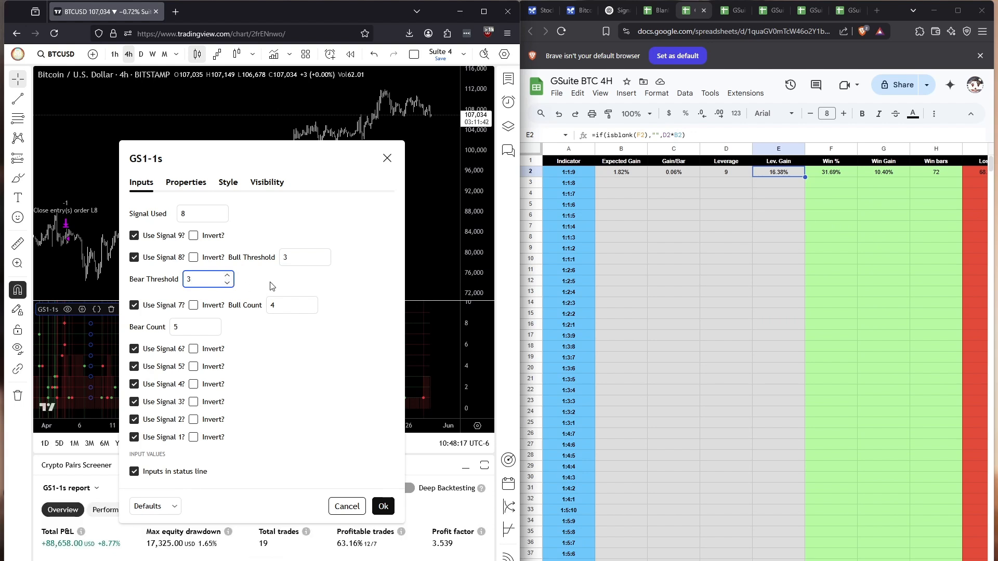
Step: Change the indicator label 1:1:8 to "1:1:8 3 3" in the spreadsheet
click(578, 185)
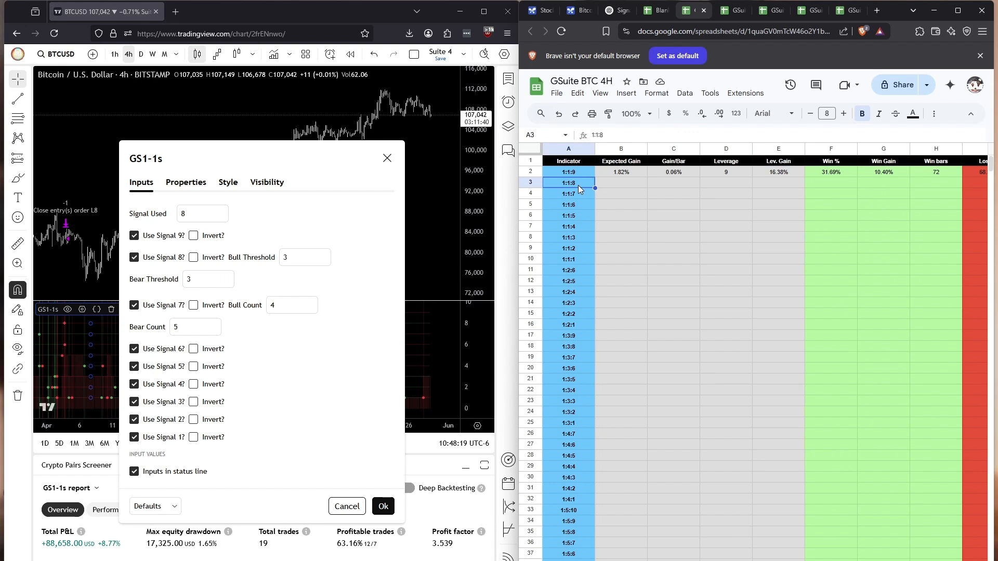
double_click(582, 185)
key(Return)
key(Up)
click(194, 258)
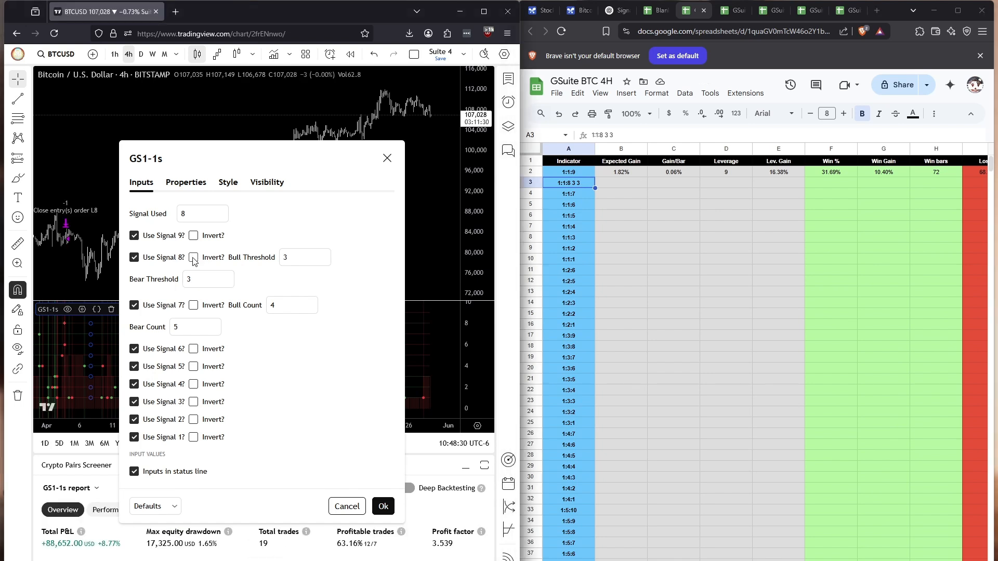
Step: Enter 63.16% as the Win % for indicator 1:1:8 3 3
click(848, 183)
text(63.1)
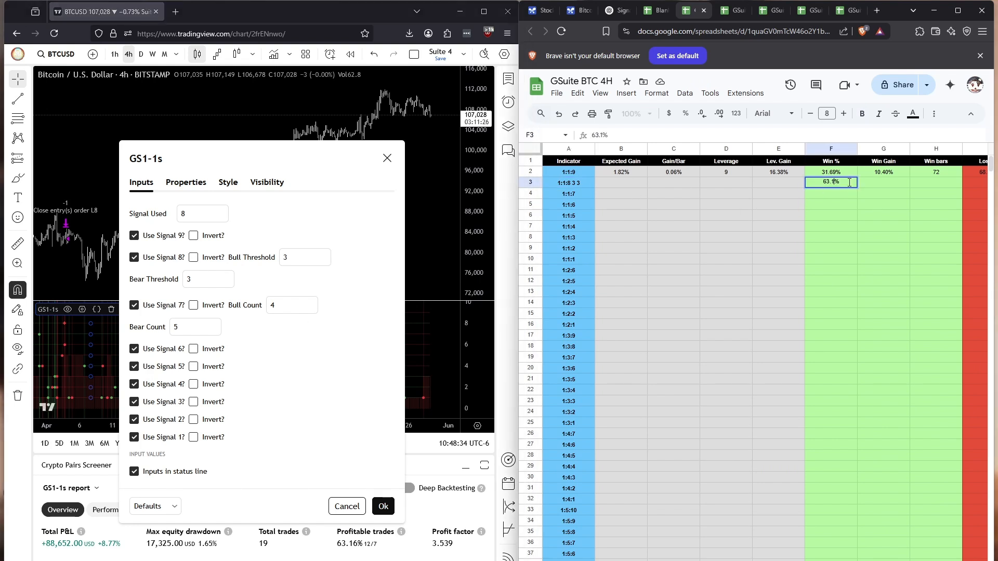
text(6)
key(Tab)
Step: Enter the strategy report's total of 19 as the Trades value for indicator 1:1:8 3 3 and return to the row's beginning
key(Tab)
key(Tab)
key(Tab)
key(Tab)
key(Tab)
key(Tab)
key(Tab)
key(Tab)
key(Tab)
key(Tab)
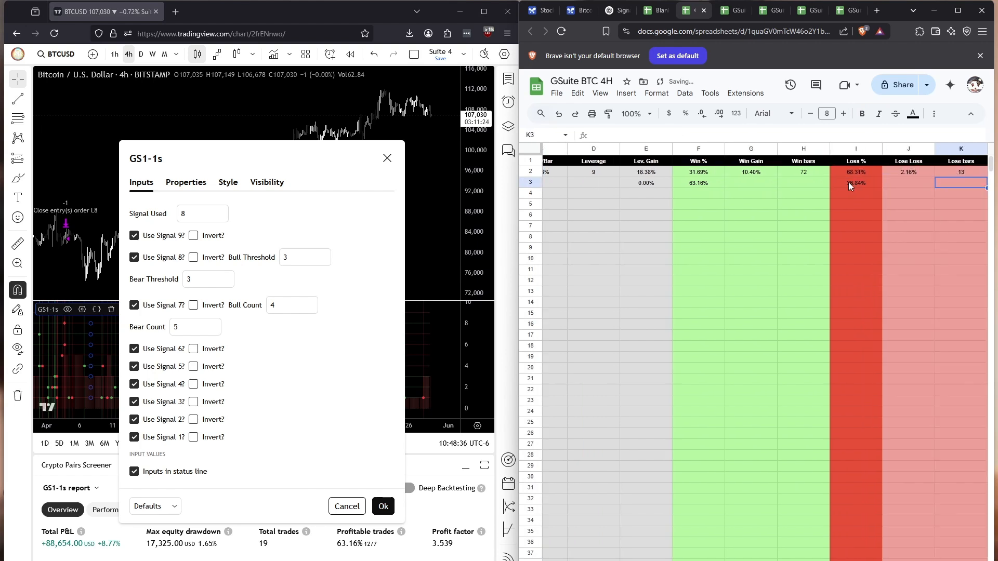
key(Left)
key(Left)
key(Left)
key(Left)
key(Left)
key(Left)
key(Left)
key(Left)
key(Left)
key(Left)
key(Left)
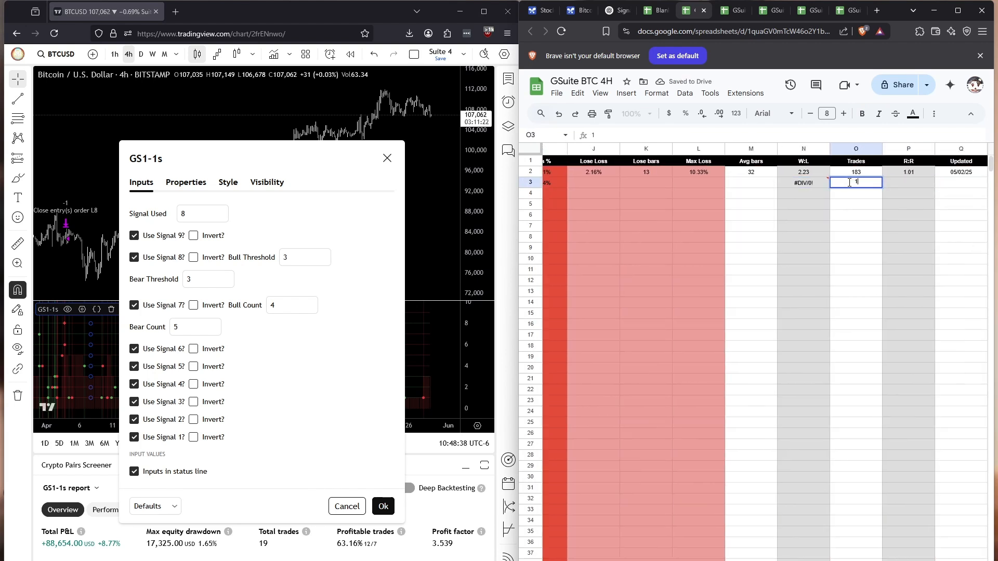
key(Left)
key(Left)
key(Left)
key(Left)
key(Right)
key(Right)
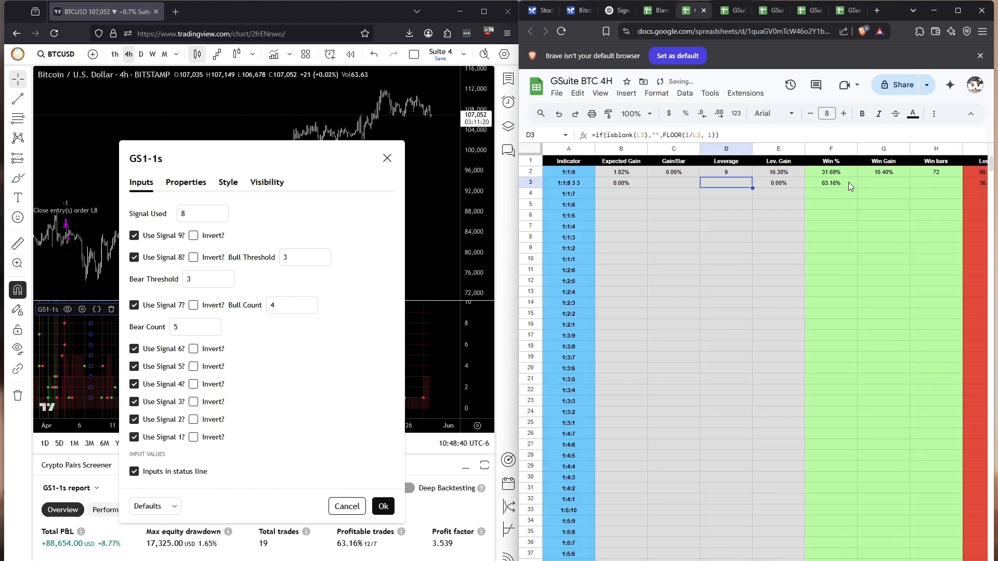
key(Left)
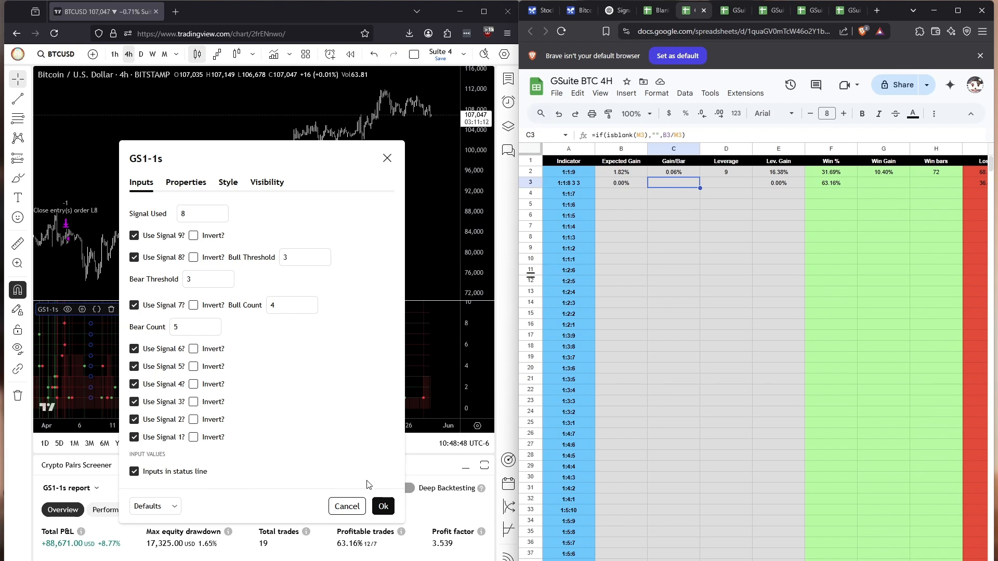
Step: Apply the strategy settings and record the trades analysis Win Gain of 32.8% for indicator 1:1:8 3 3
click(384, 507)
click(190, 510)
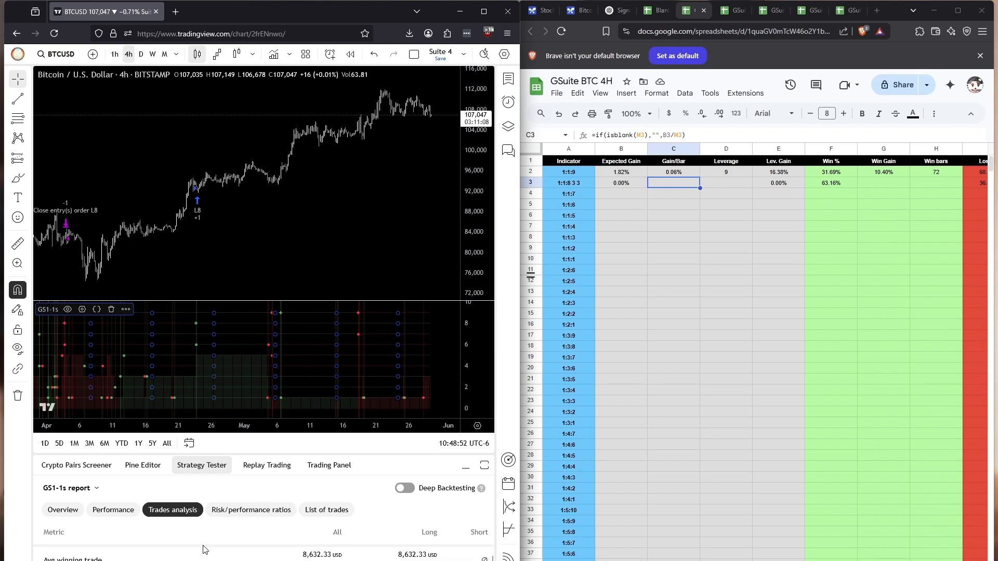
click(875, 178)
text(32.8%)
key(Tab)
Step: Enter the Lose Loss for indicator 1:1:8 3 3 and correct it to 10.04%
key(Tab)
key(Tab)
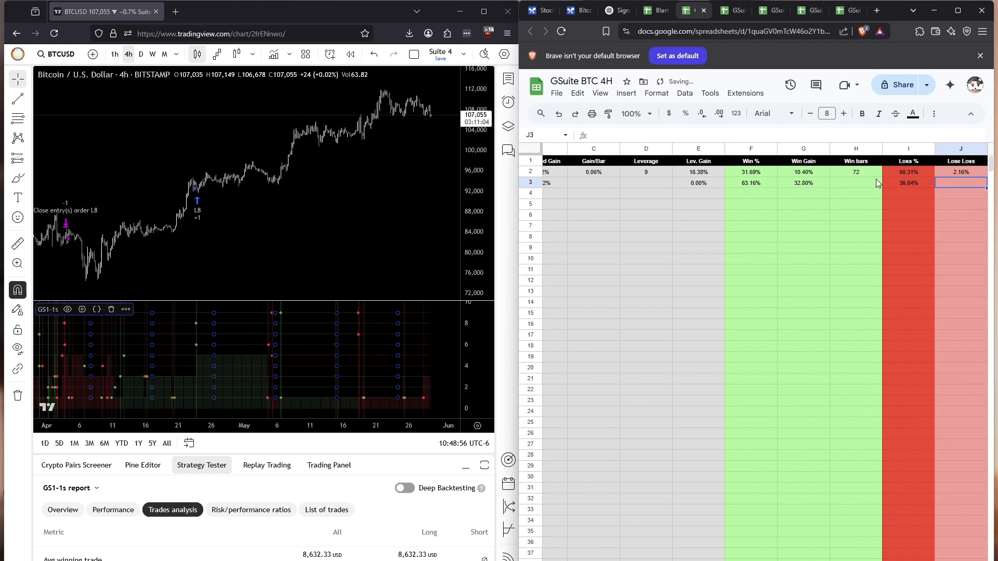
text(10.01%)
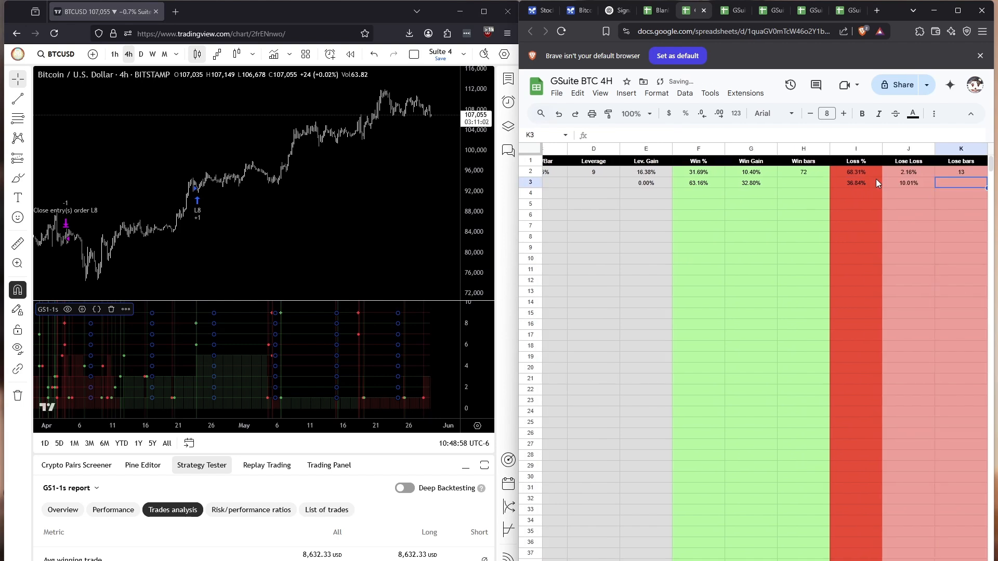
key(F2)
key(Left)
key(BackSpace)
text(4)
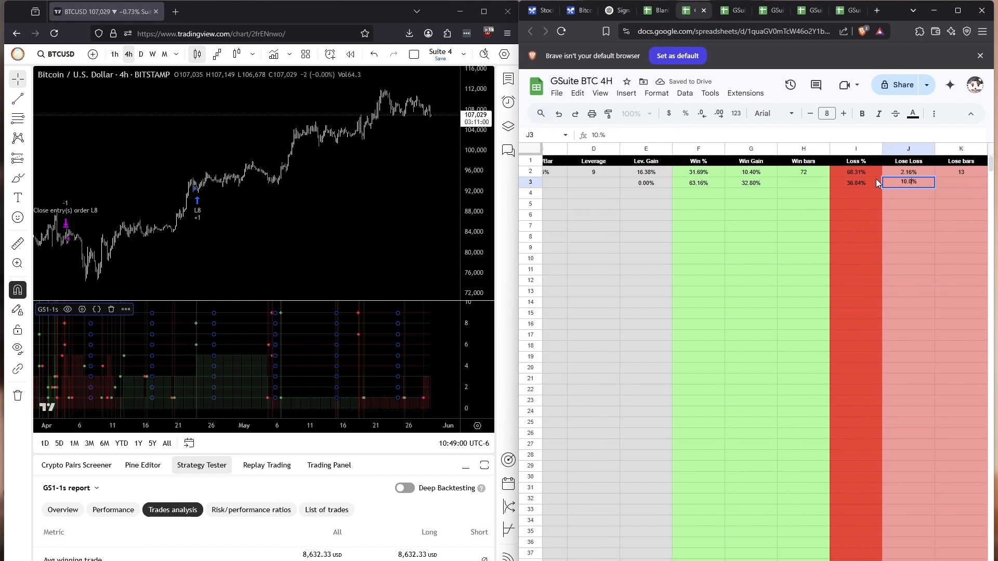
key(Tab)
Step: Enter 17.61% as the Max Loss for indicator 1:1:8 3 3
key(Tab)
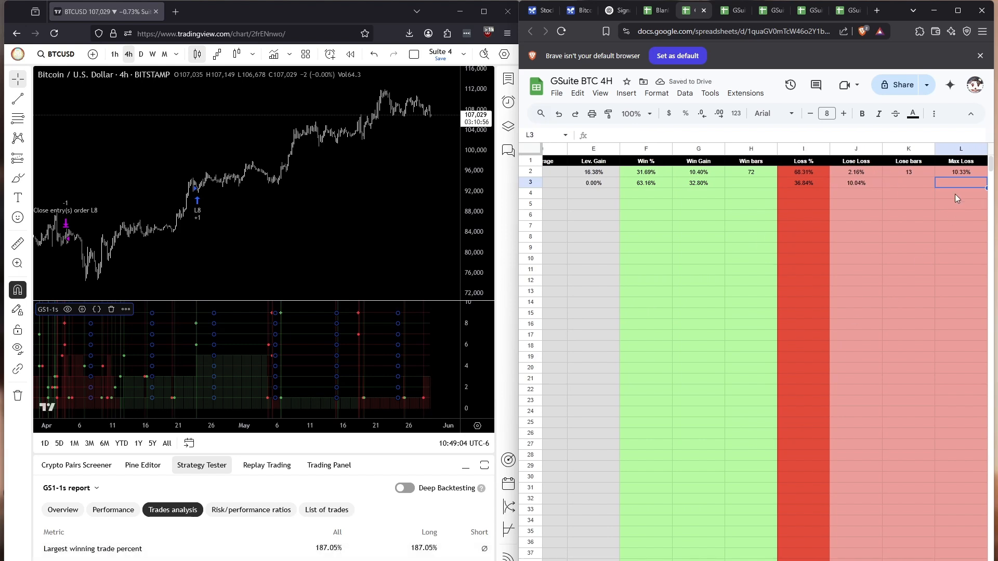
text(17.61%)
key(Left)
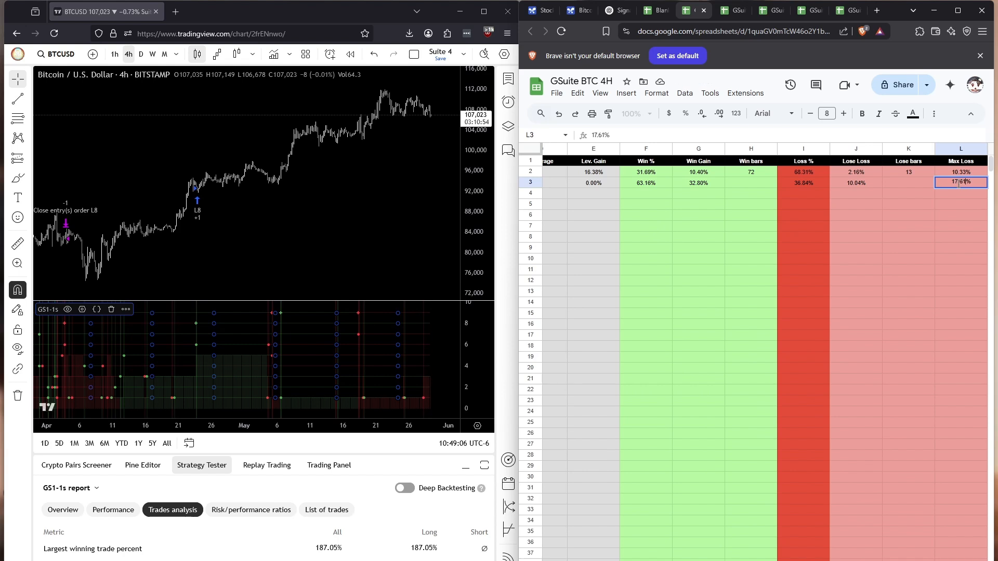
Step: Enter 295 as the Win bars and 150 as the Lose bars for indicator 1:1:8 3 3
key(Left)
key(Left)
key(Left)
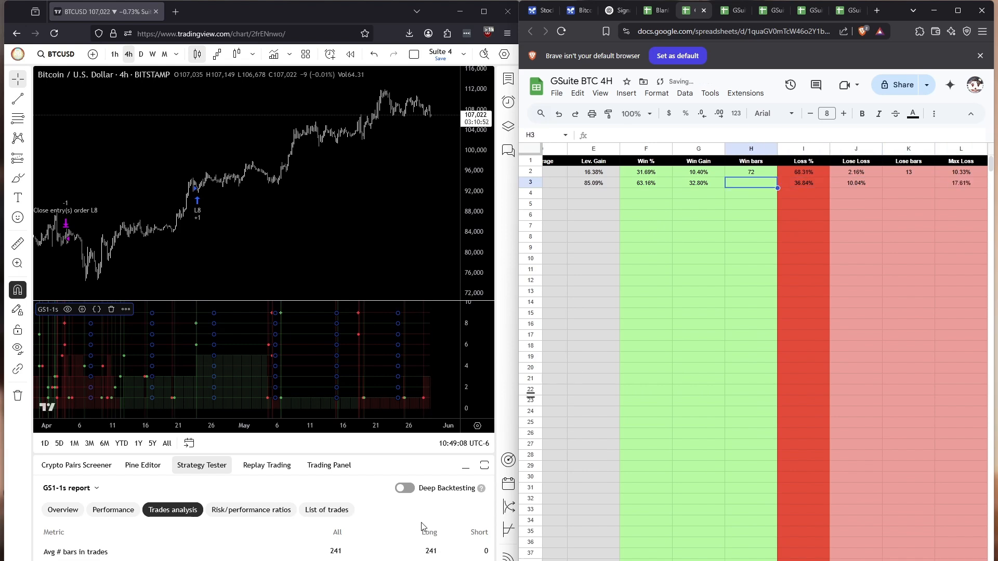
text(295)
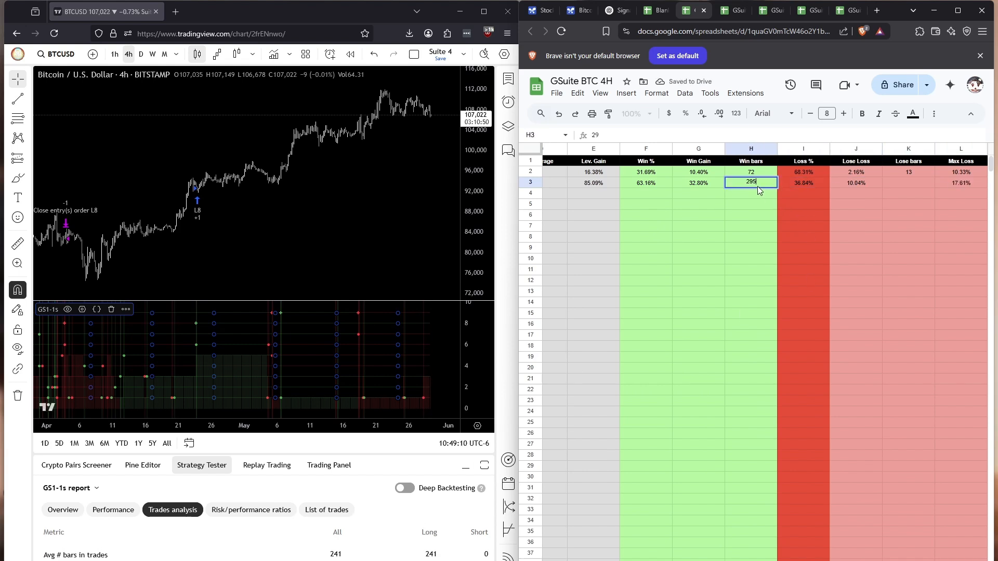
key(Right)
key(Right)
key(Right)
text(150)
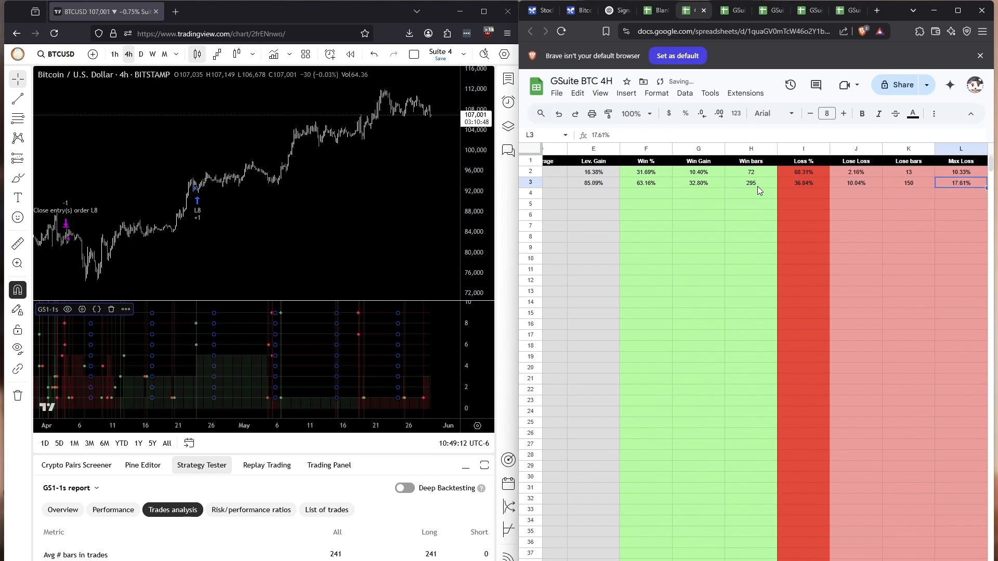
Step: Enter 241 as the Avg bars for indicator 1:1:8 3 3 and go to the start of the 1:1:7 row
key(Right)
key(Right)
key(Right)
key(Left)
text(241)
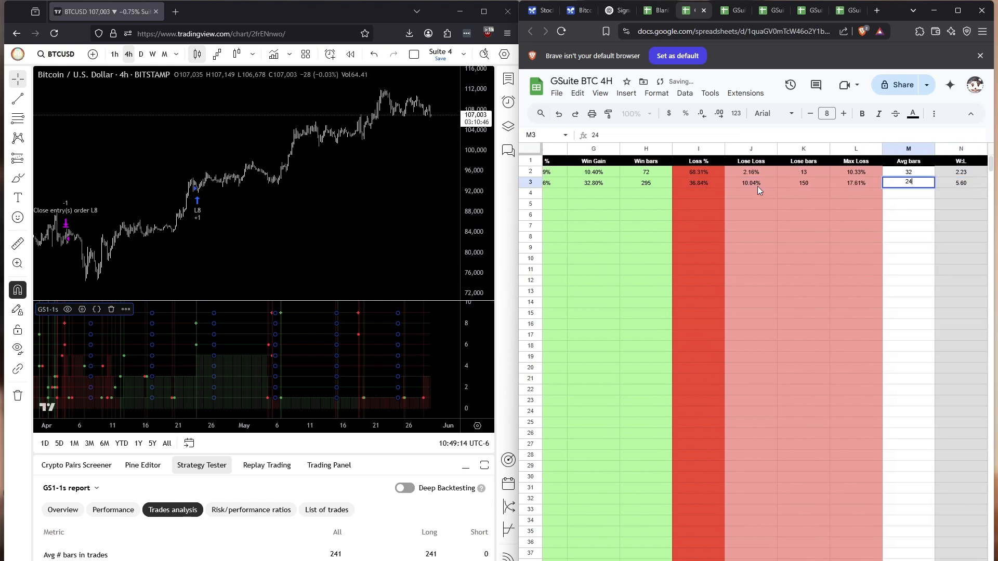
key(Right)
key(Left)
key(Left)
key(Left)
key(Left)
key(Left)
key(Left)
key(Left)
key(Left)
key(Left)
key(Left)
key(Left)
key(Left)
key(Left)
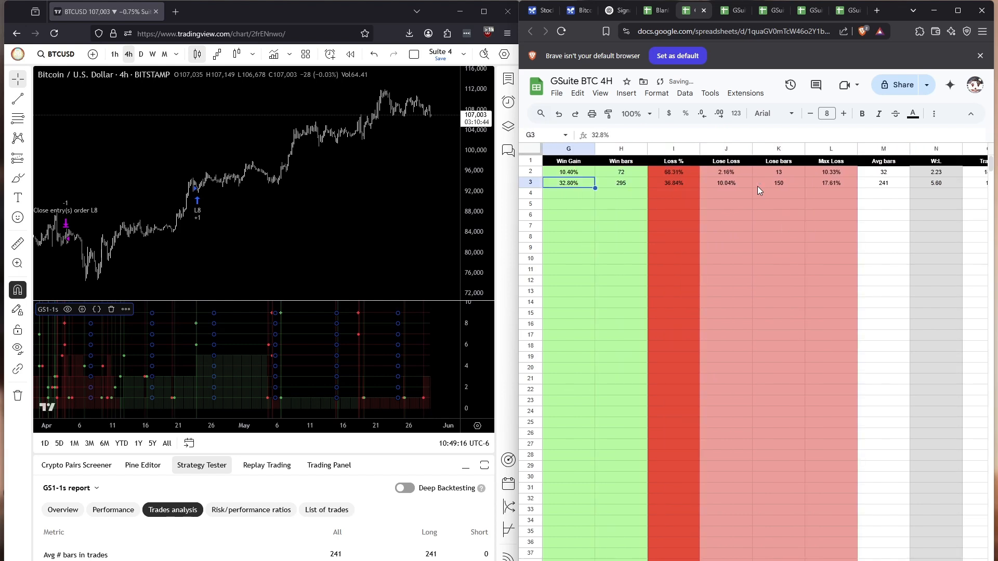
key(Right)
key(Down)
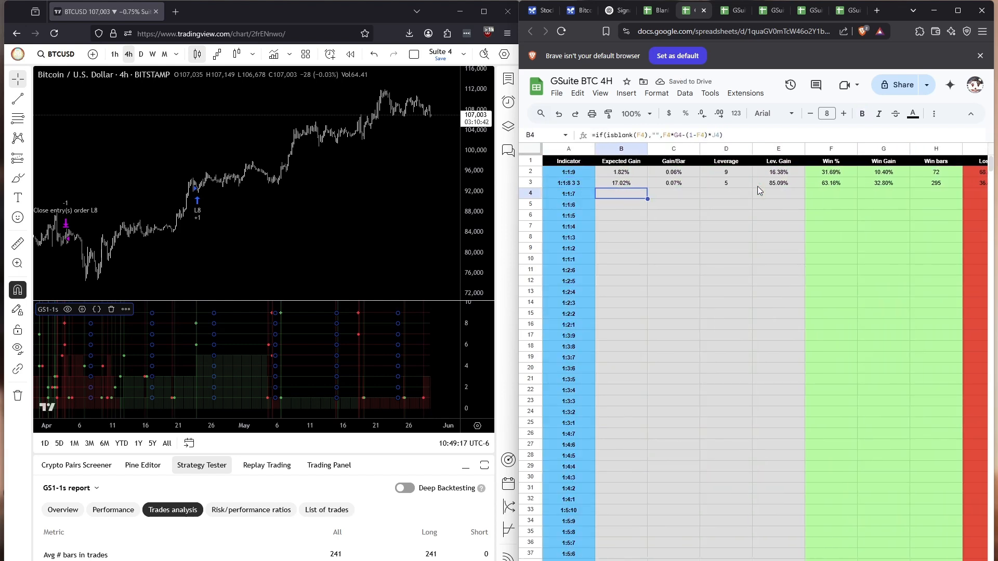
Step: Show the overview of the strategy report and set the GS1-1s strategy's Signal Used to 7
click(85, 310)
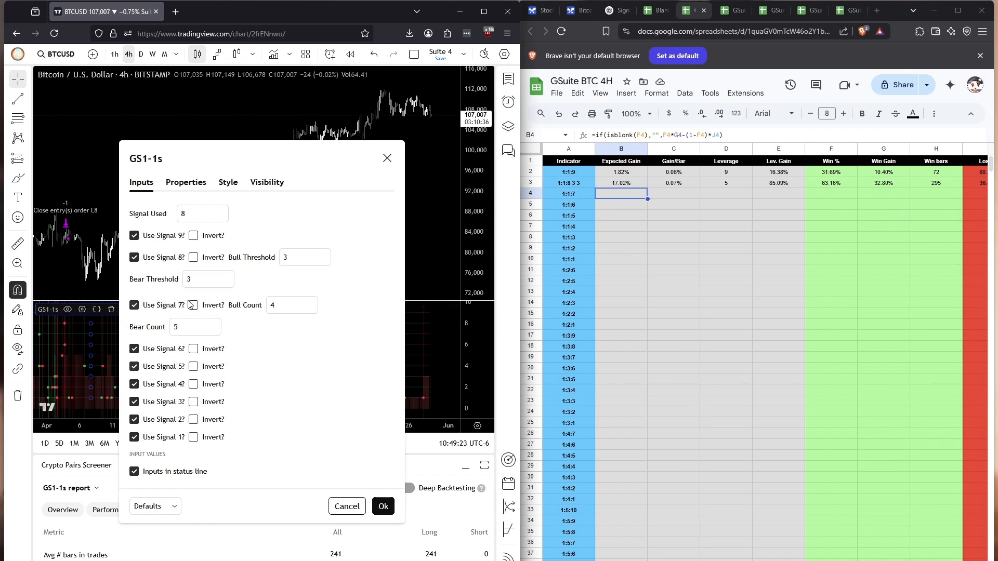
click(64, 511)
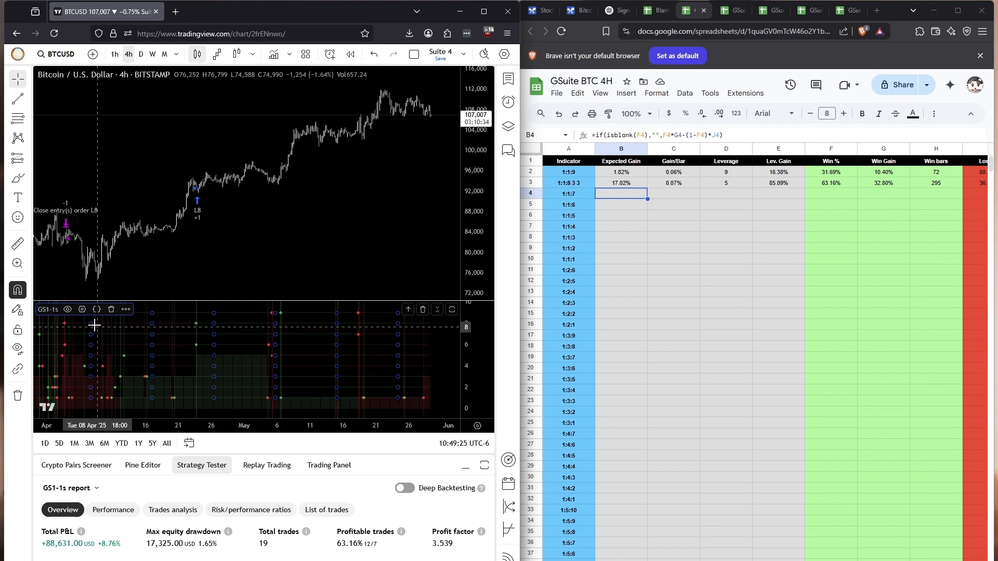
click(80, 310)
click(222, 218)
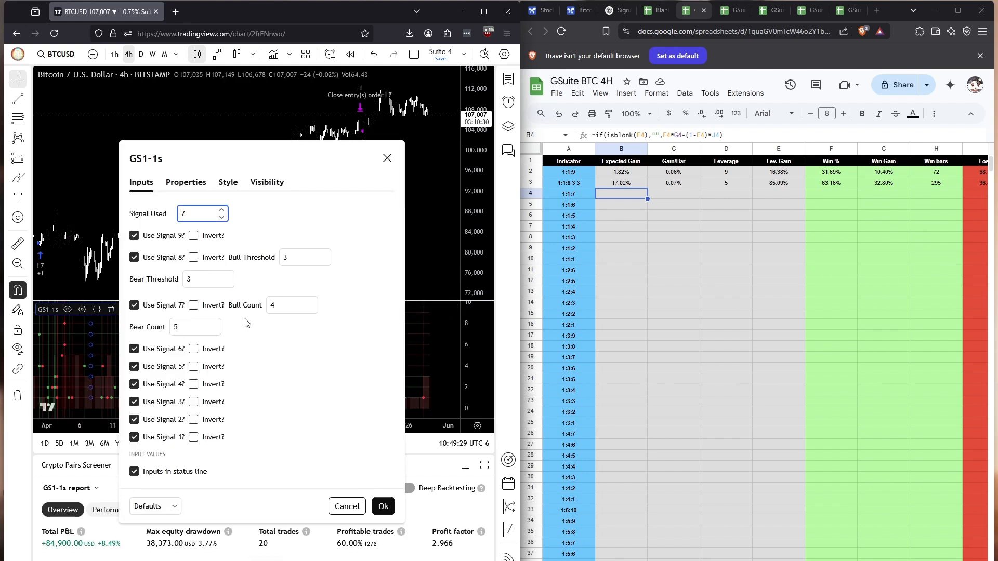
Step: Test Signal 7's inversion and count settings, settling on a Bull Count of 3 and a Bear Count of 5
click(196, 305)
click(195, 305)
click(311, 302)
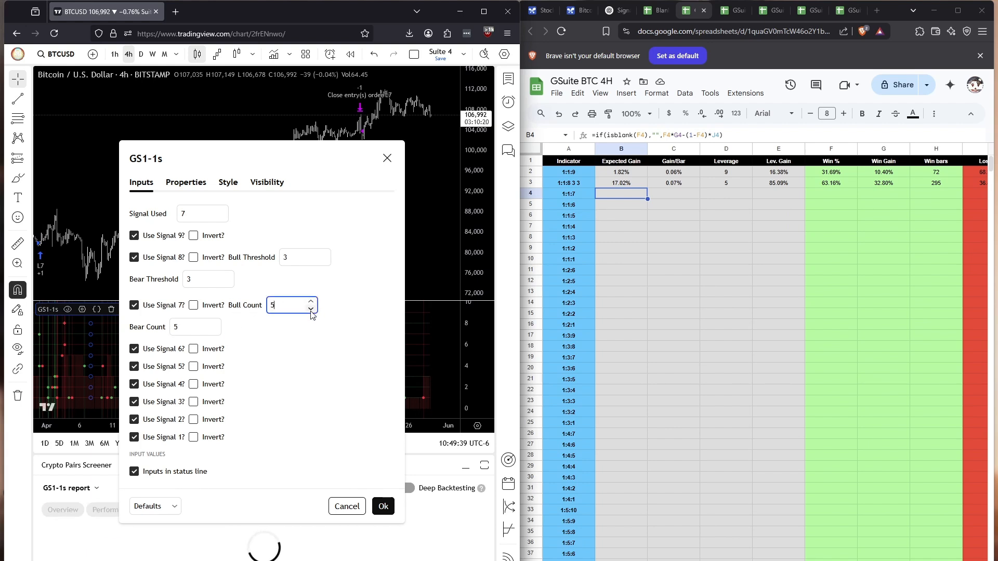
click(310, 310)
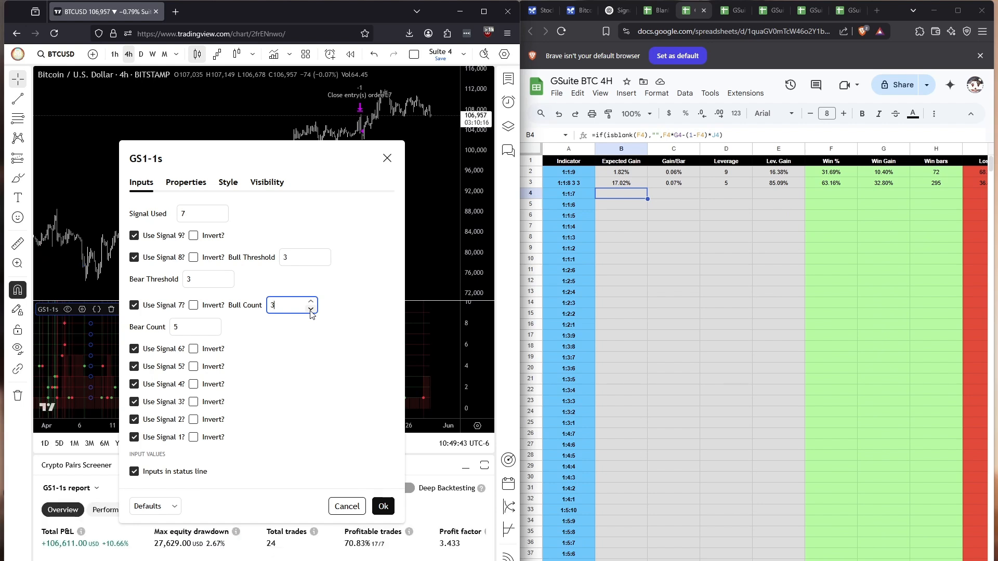
key(Up)
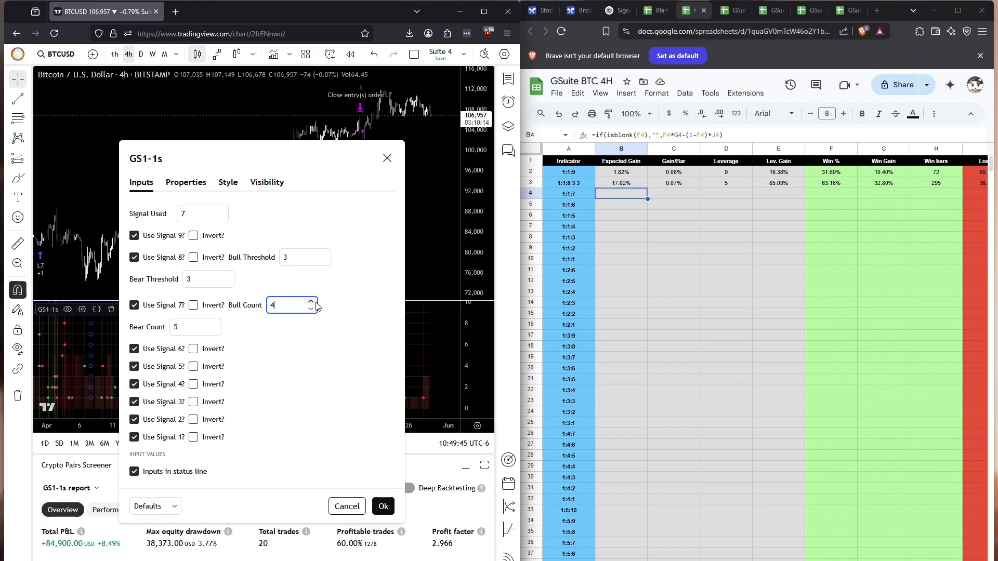
click(312, 311)
click(312, 312)
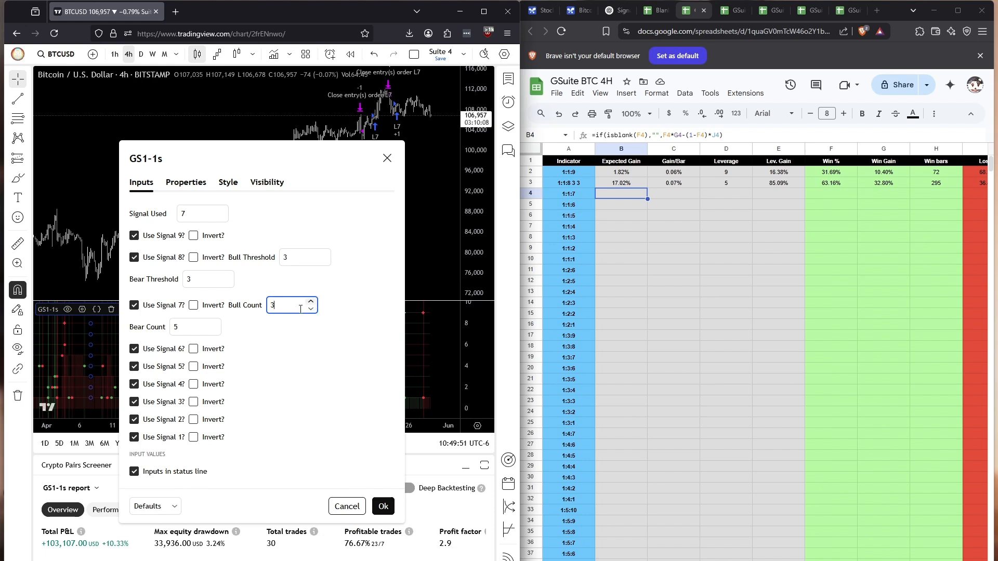
click(214, 332)
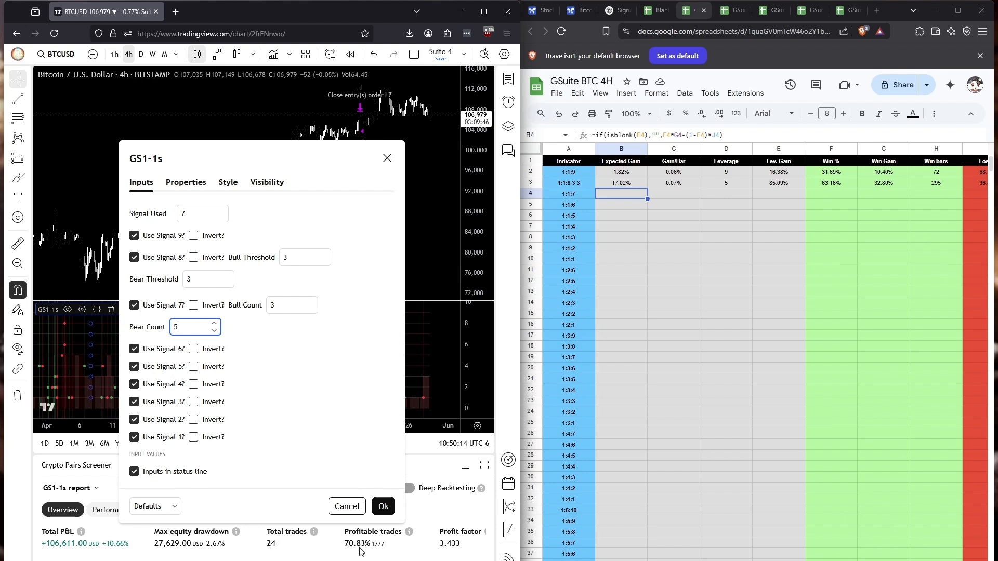
click(258, 339)
Step: Extend the 1:1:7 indicator label to 1:1:7 3 5 in the spreadsheet
double_click(585, 194)
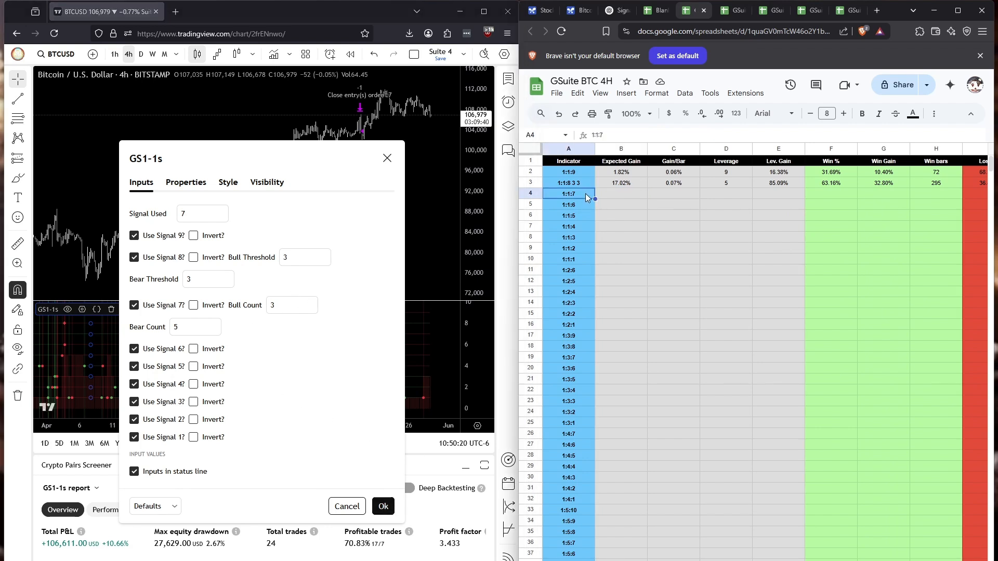
text(3 5)
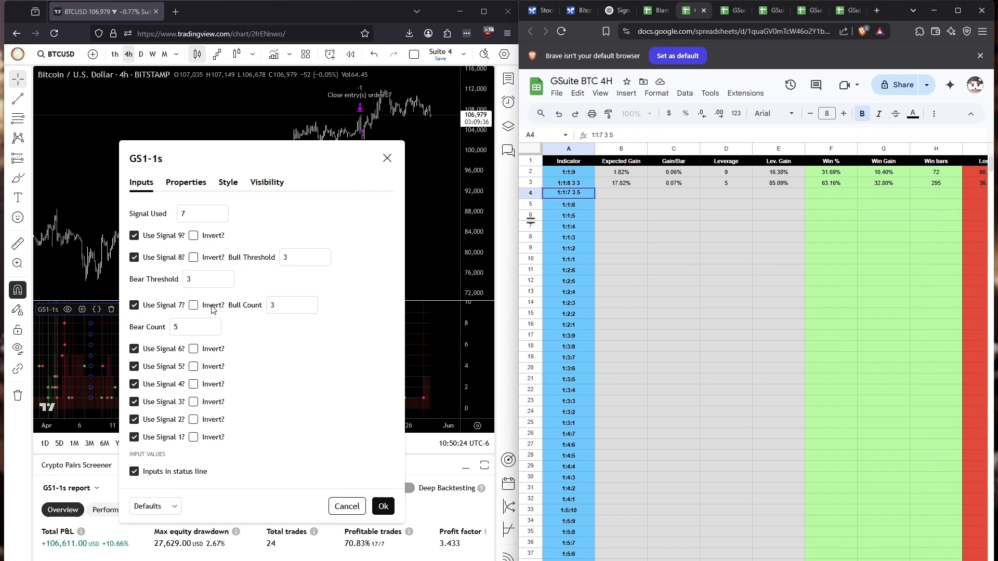
click(275, 328)
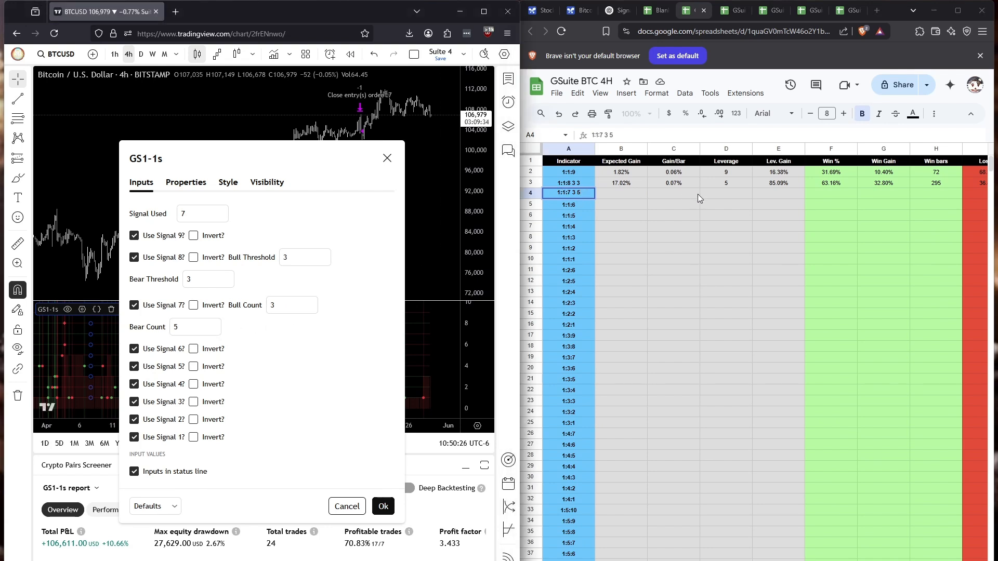
Step: Enter 70.83% as the Win % for indicator 1:1:7 3 5
click(818, 191)
text(70.8)
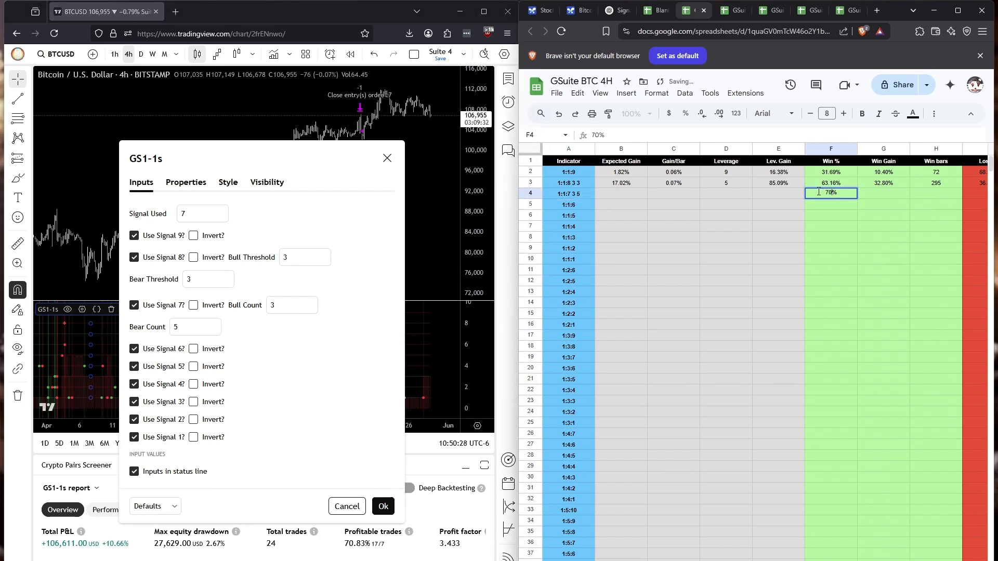
text(3)
key(Tab)
Step: Enter the strategy report's total of 24 as the Trades value for indicator 1:1:7 3 5
key(Tab)
key(Tab)
key(Tab)
key(Tab)
key(Tab)
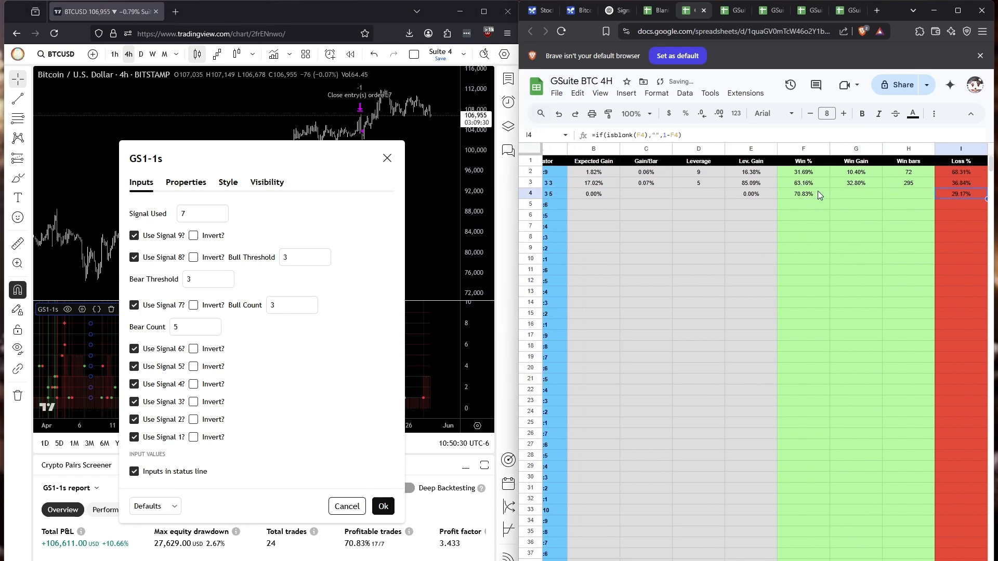
key(Tab)
key(Tab)
key(Tab)
key(Return)
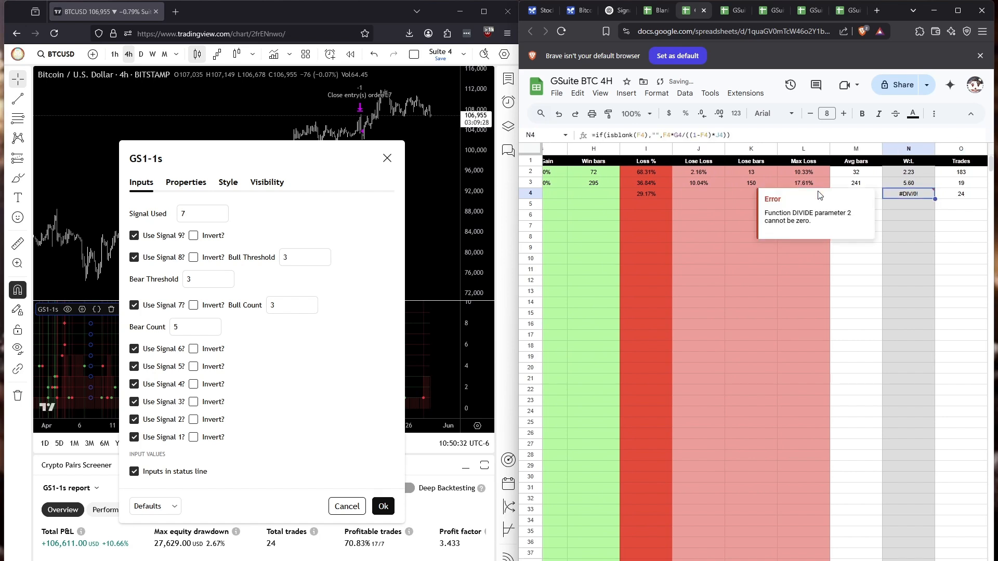
Step: Apply the strategy settings and record the trades analysis Win Gain of 27.9% for indicator 1:1:7 3 5
click(114, 481)
click(167, 508)
scroll(202, 552, down, 3)
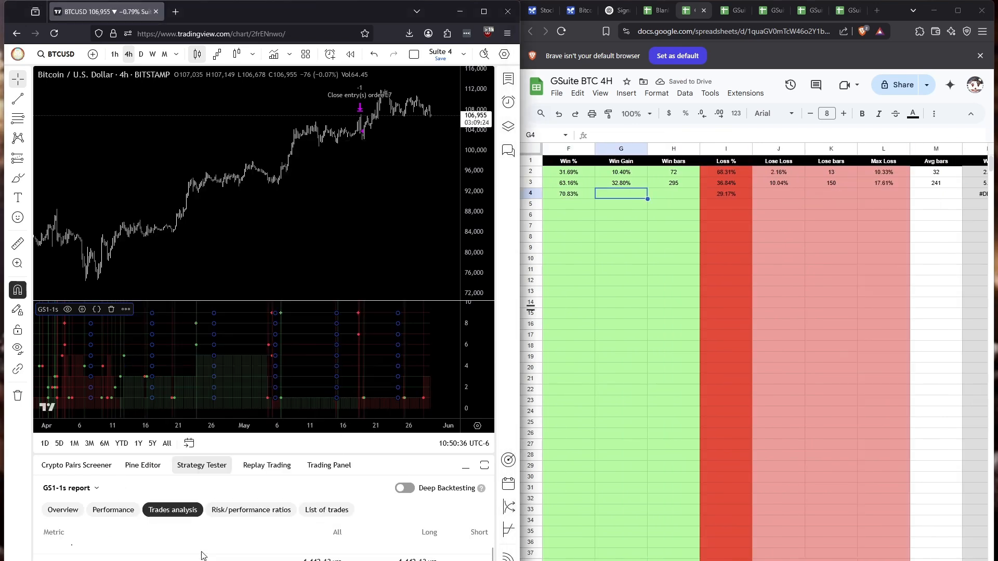
click(622, 197)
text(27.9)
key(Tab)
Step: Enter 13.54% as the Lose Loss for indicator 1:1:7 3 5
key(Tab)
key(Tab)
text(13.54)
key(Tab)
key(Tab)
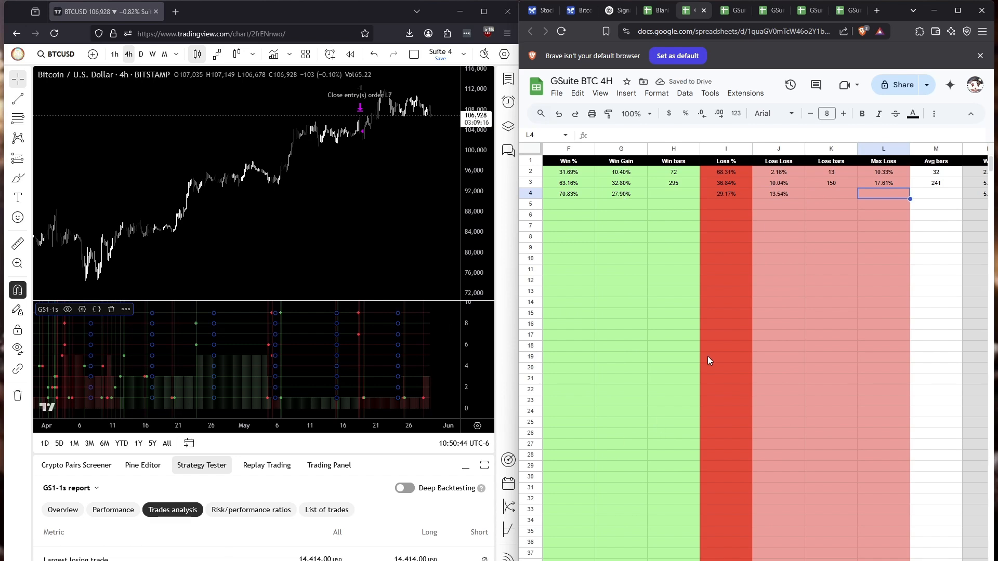
Step: Enter 32% as the Max Loss for indicator 1:1:7 3 5 and return to its Win bars cell
text(30)
key(Left)
key(Left)
key(Left)
key(Left)
scroll(325, 512, down, 3)
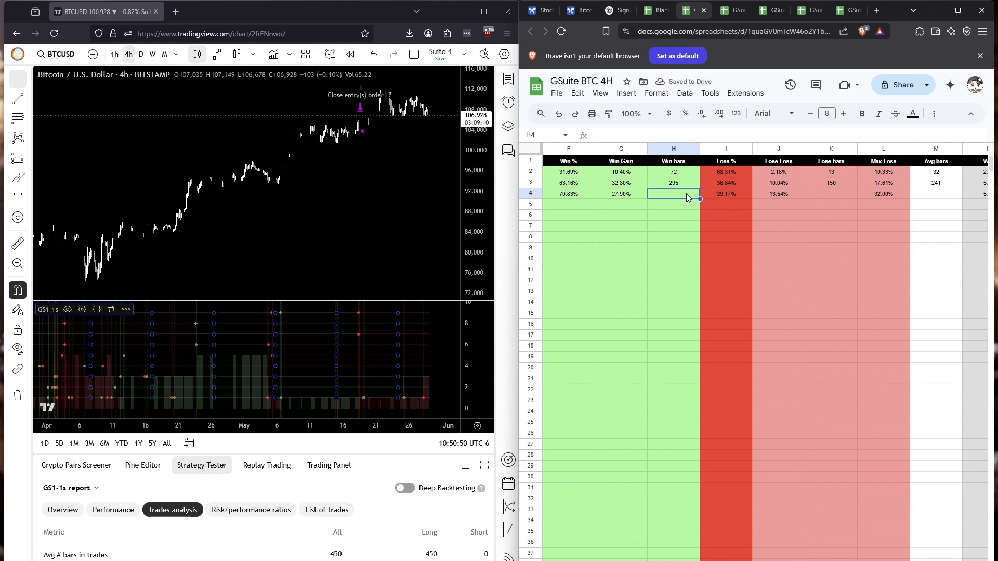
Step: Enter 396 as the Win bars and 582 as the Lose bars for indicator 1:1:7 3 5
text(396)
key(Right)
key(Right)
key(Right)
text(582)
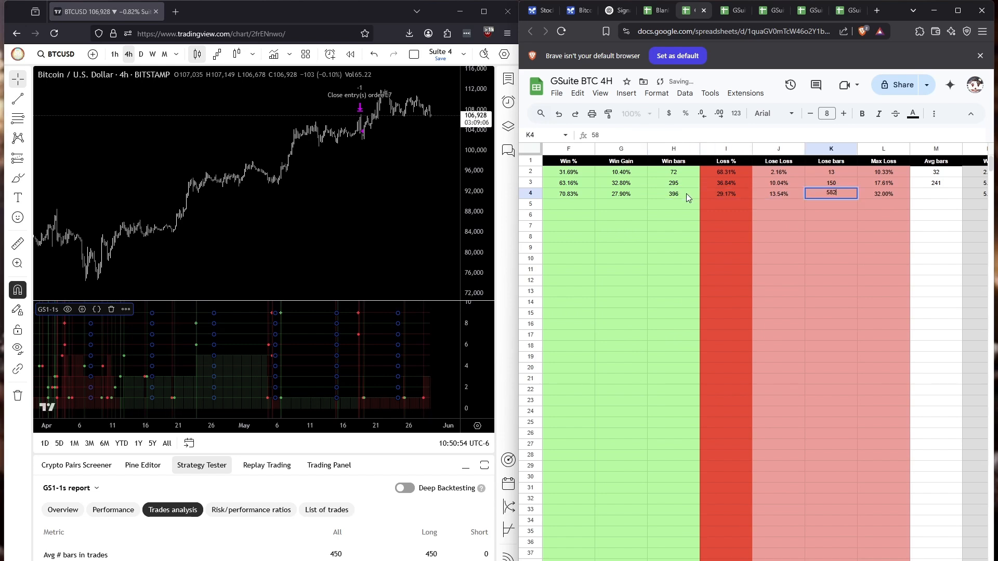
Step: Enter 450 as the Avg bars for indicator 1:1:7 3 5 and go to the start of the 1:1:6 row
key(Right)
key(Right)
text(4)
key(Return)
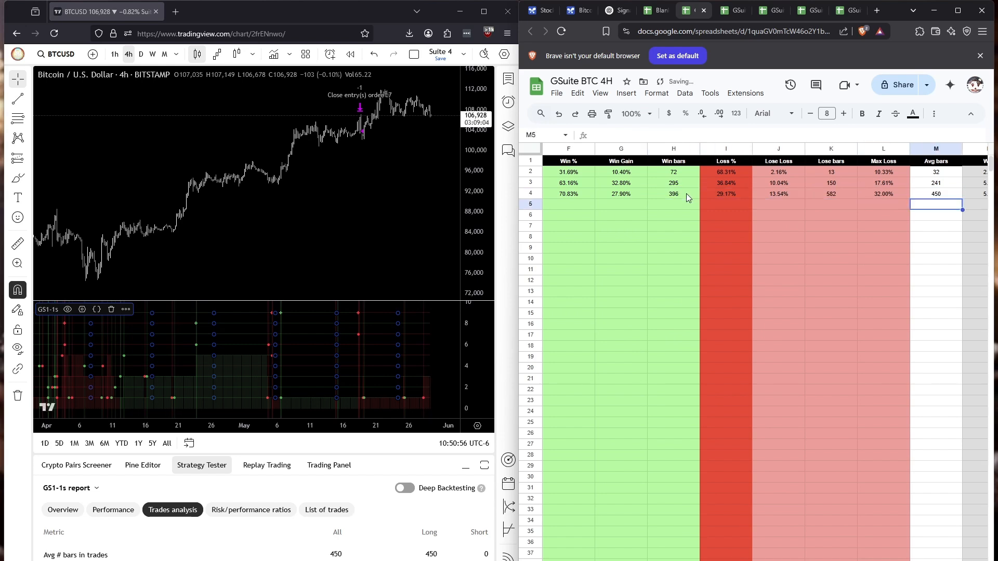
key(Home)
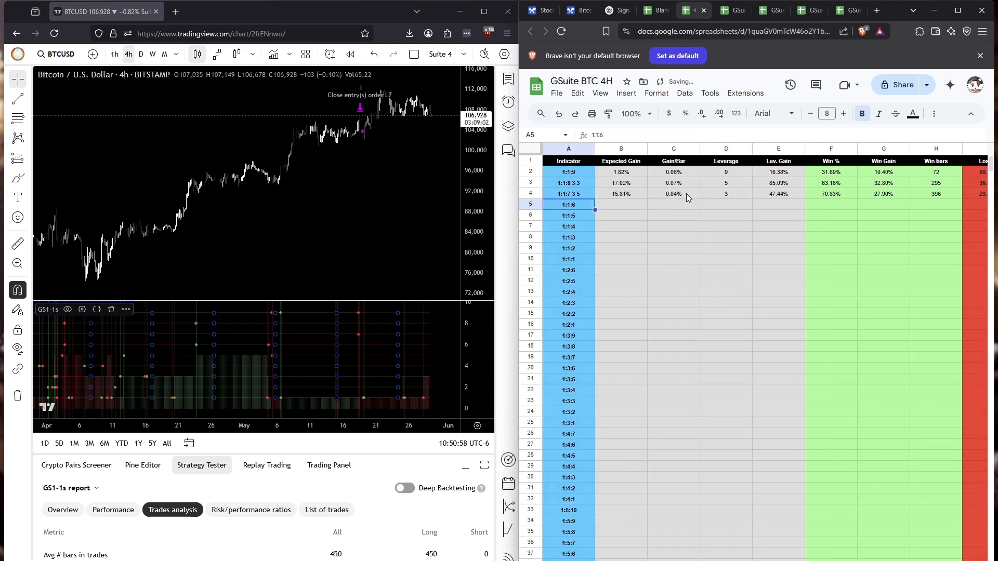
Step: Switch the BTCUSD chart to the weekly timeframe and examine the GS1-1s signals across the price history
click(269, 225)
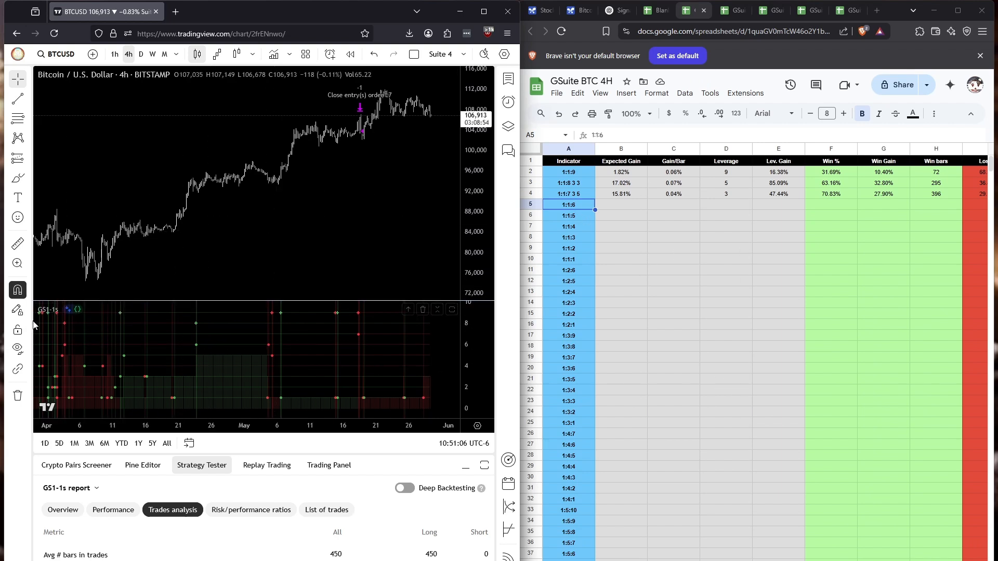
click(152, 53)
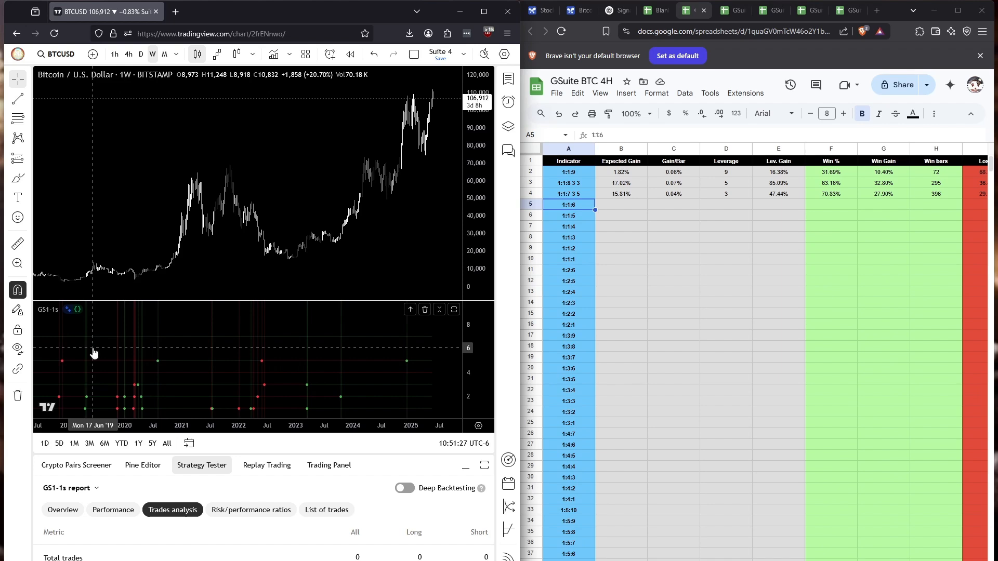
drag(107, 227, 239, 193)
scroll(239, 193, down, 3)
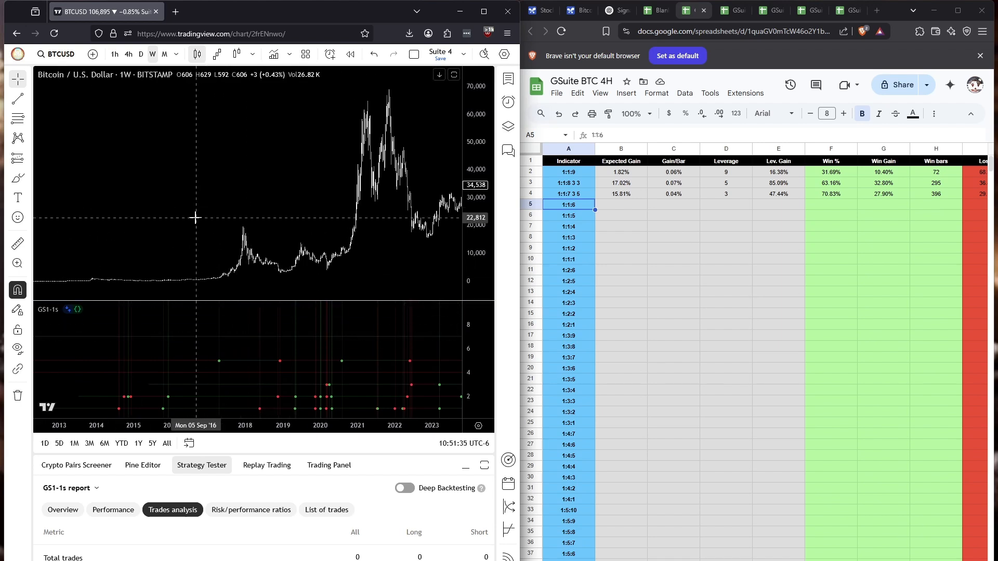
drag(335, 183, 135, 155)
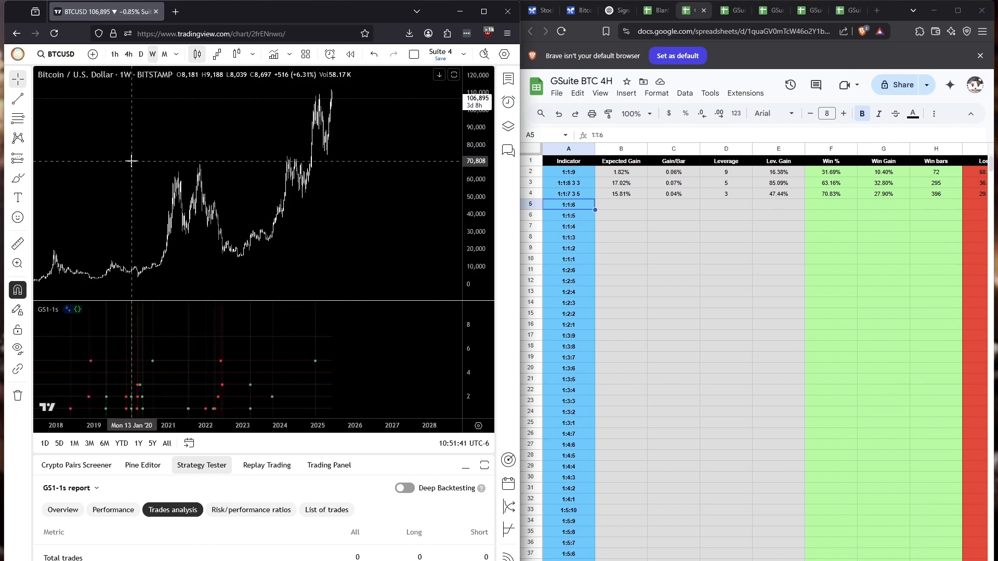
drag(131, 162, 213, 151)
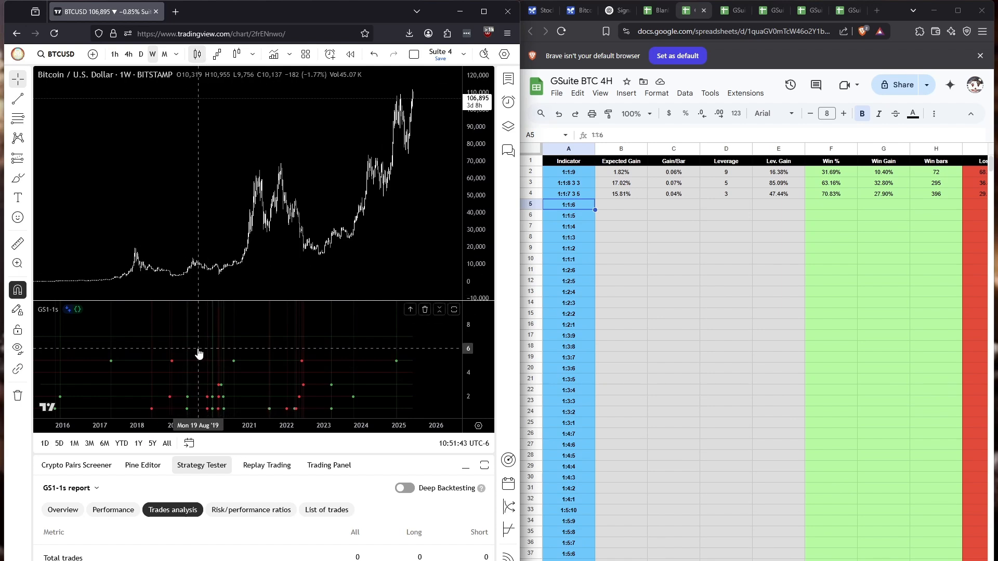
Step: Disable Signal 6 in the GS1-1s strategy inputs and apply the settings
click(81, 309)
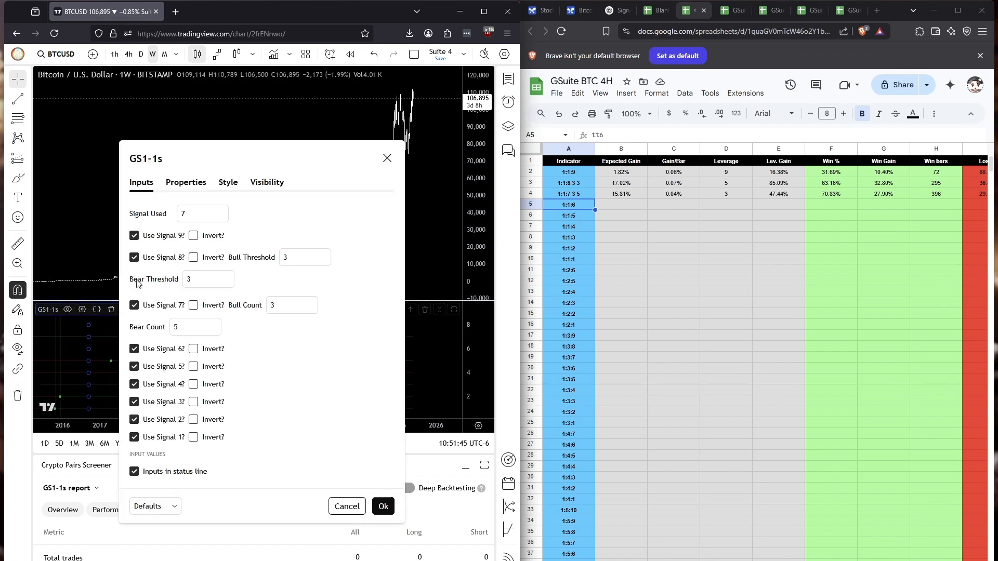
click(134, 349)
key(Return)
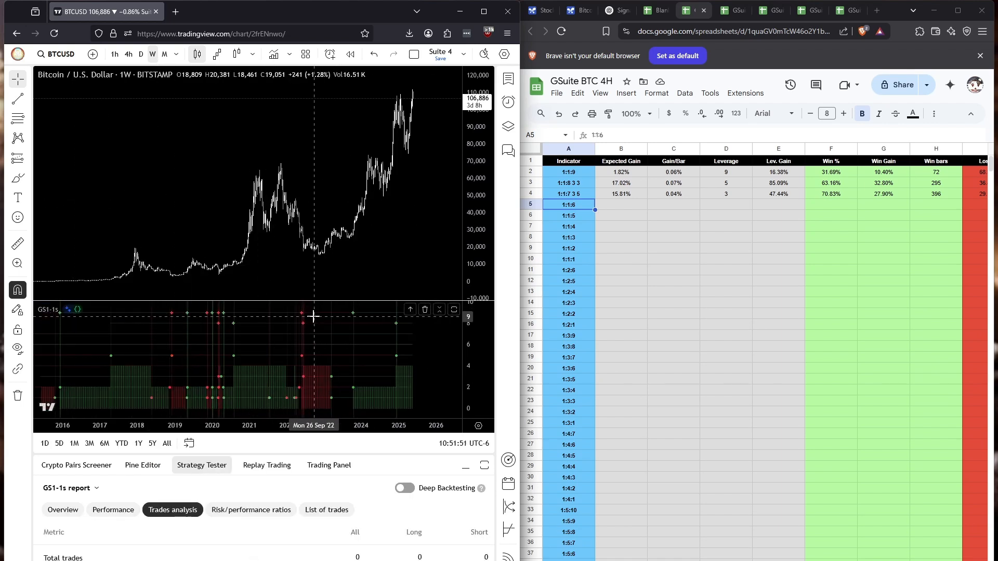
Step: Set Signal Used to 9 in the GS1-1s strategy inputs and apply the settings
mouse_move(44, 319)
click(81, 309)
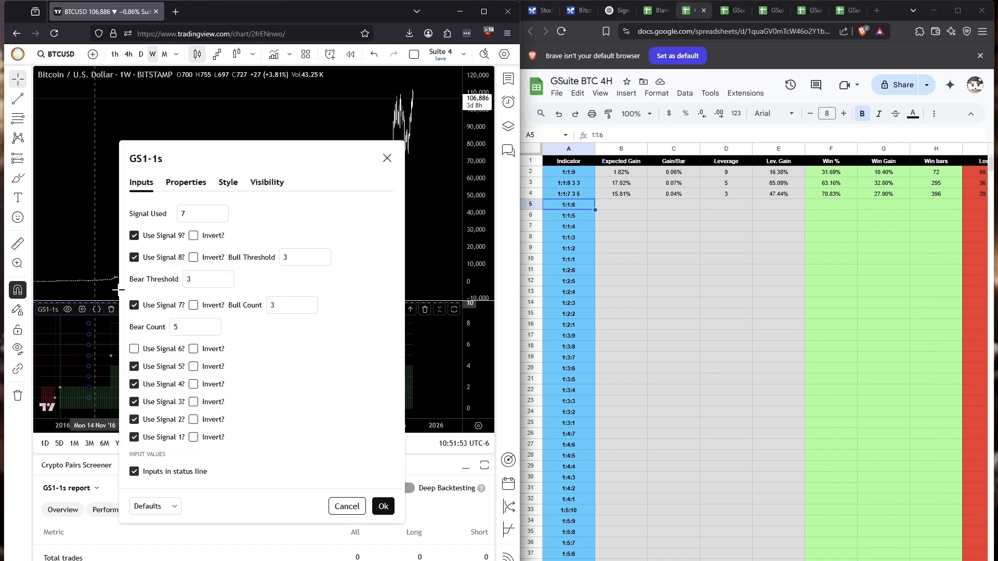
click(185, 219)
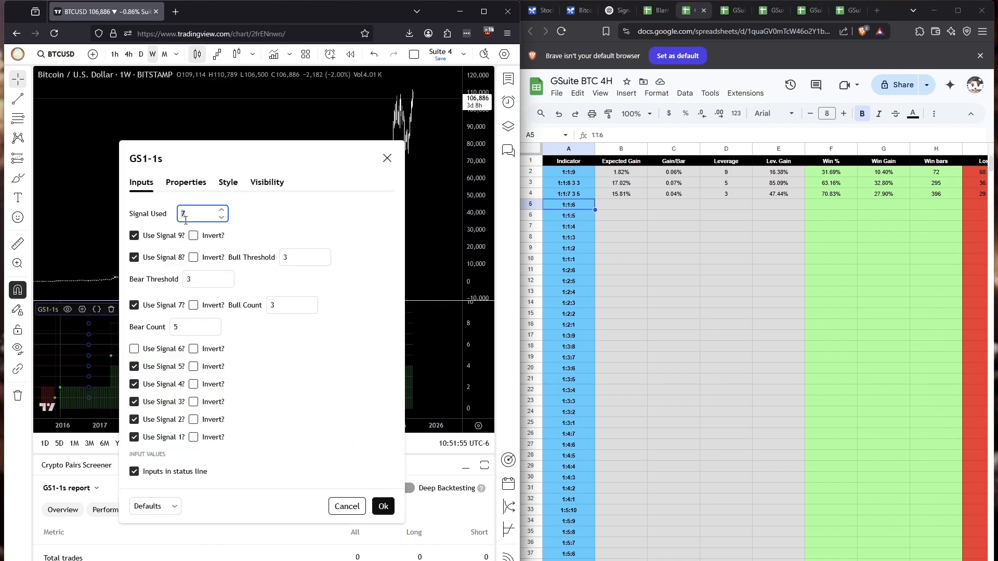
text(9)
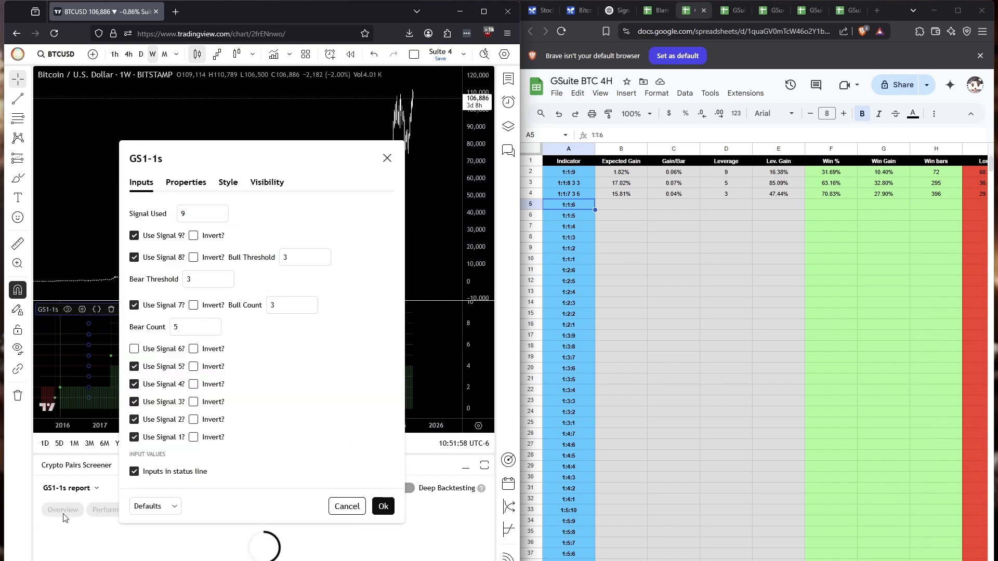
key(Return)
Step: Reopen the GS1-1s strategy inputs, move the dialog clear of the backtest report and invert Signal 9
click(82, 310)
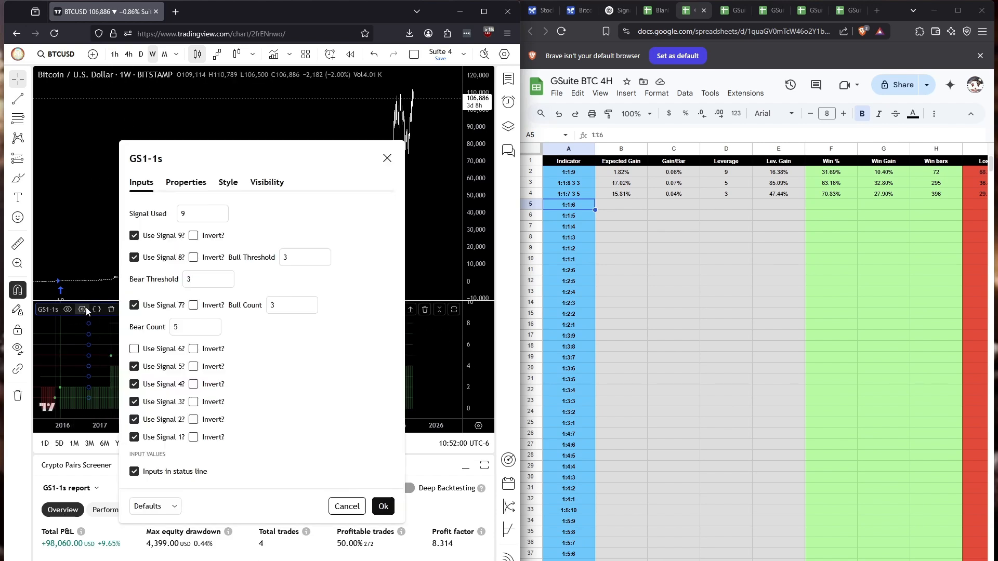
drag(270, 151, 232, 107)
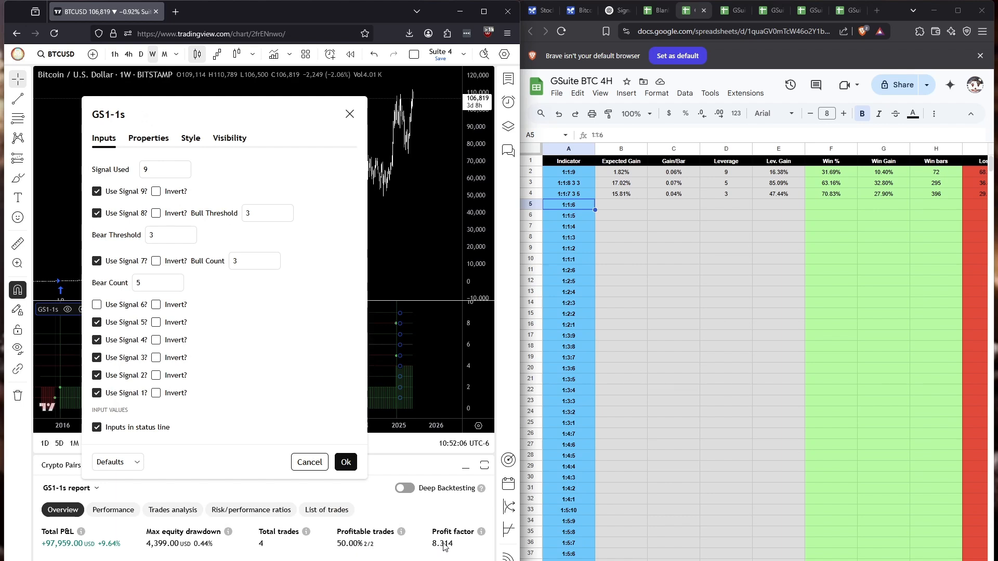
click(157, 191)
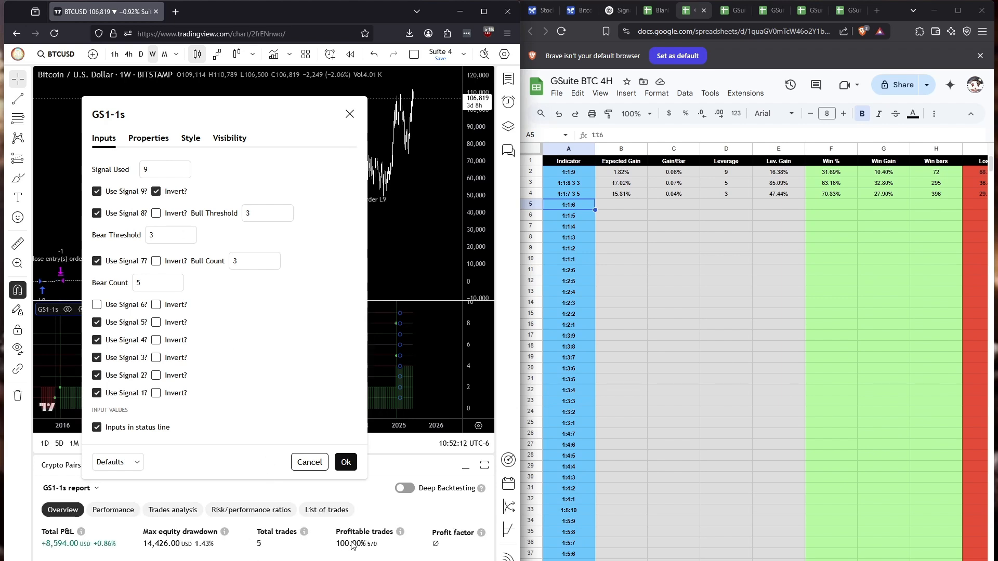
Step: Rename the indicator 1:1:9 in cell A2 of the spreadsheet as 1:1:9 INV
click(590, 177)
double_click(591, 177)
text(INV)
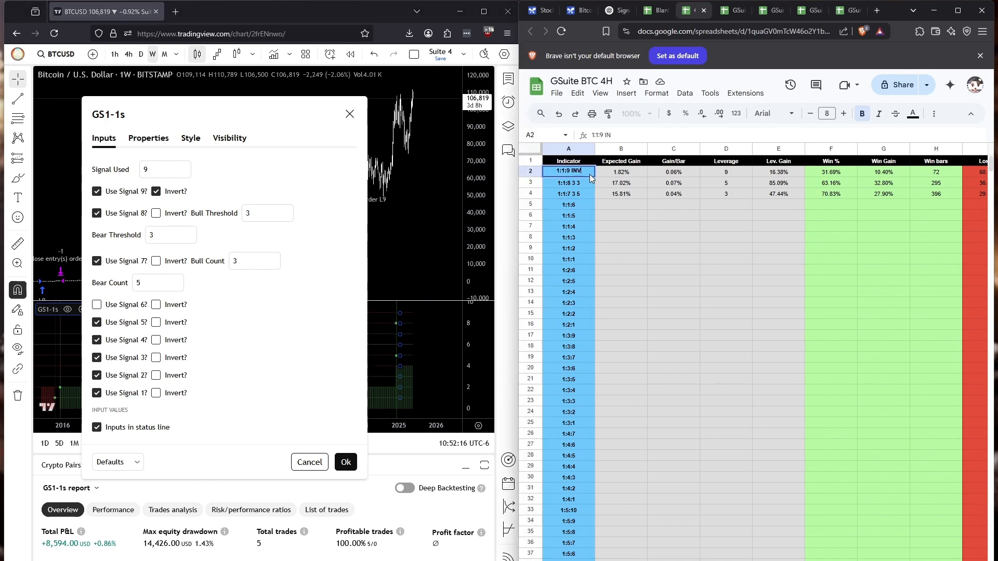
click(598, 203)
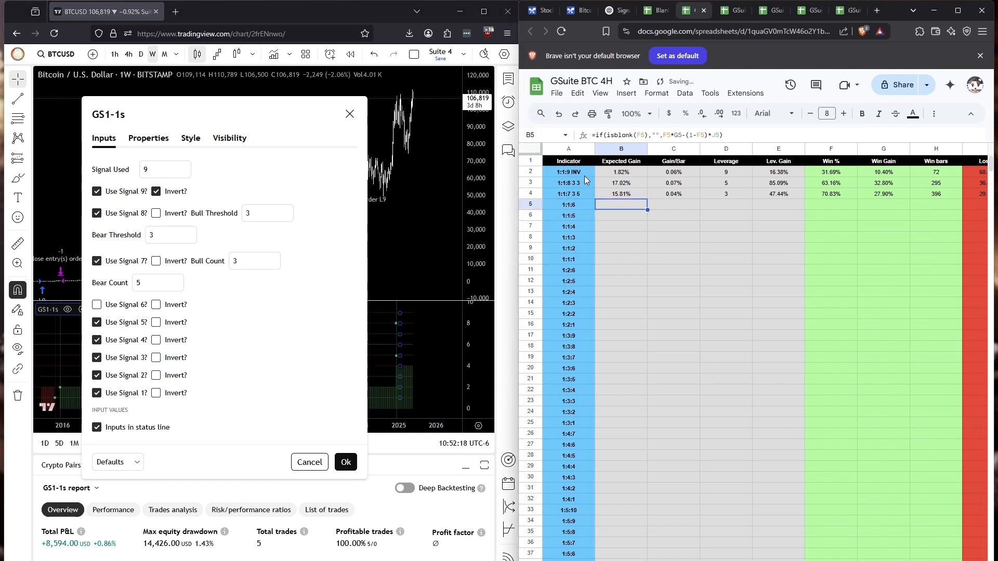
click(585, 175)
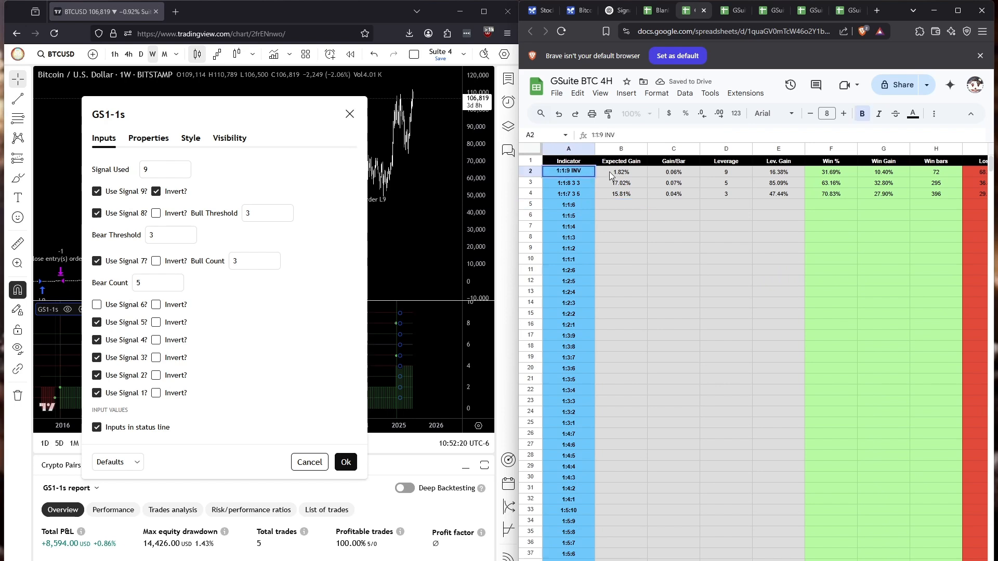
click(635, 234)
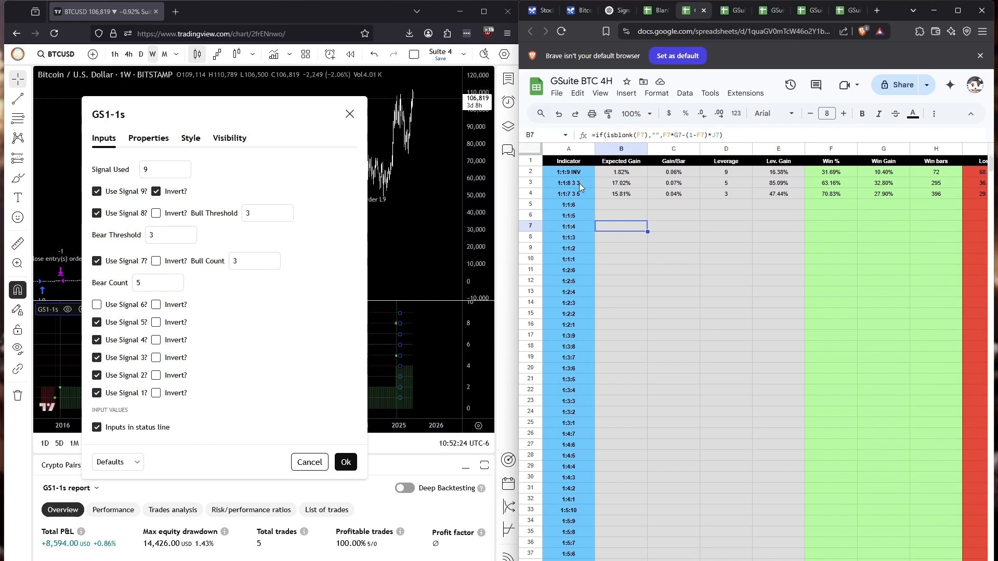
click(575, 187)
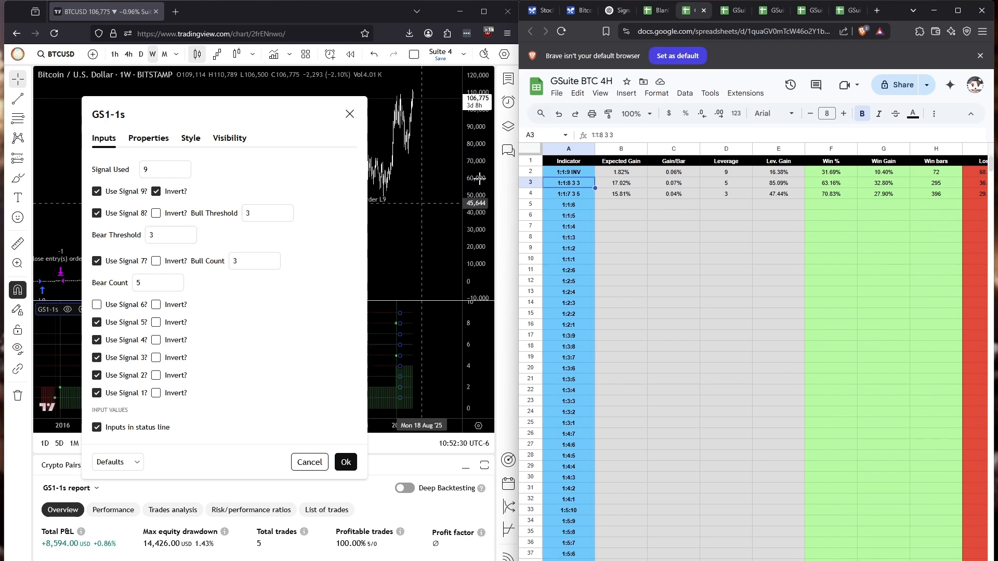
click(586, 176)
double_click(586, 183)
text(INV)
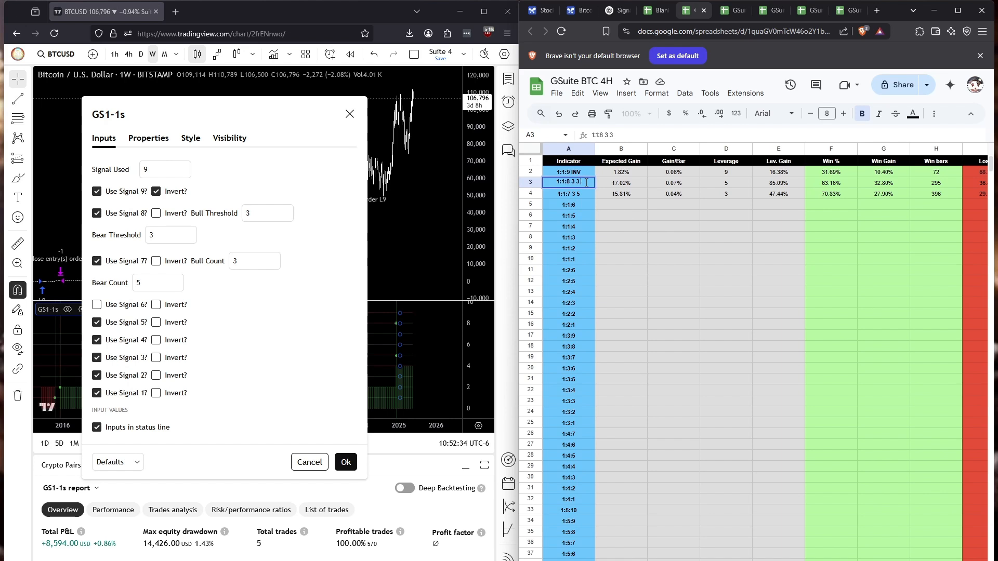
key(BackSpace)
key(BackSpace)
key(BackSpace)
key(BackSpace)
click(634, 232)
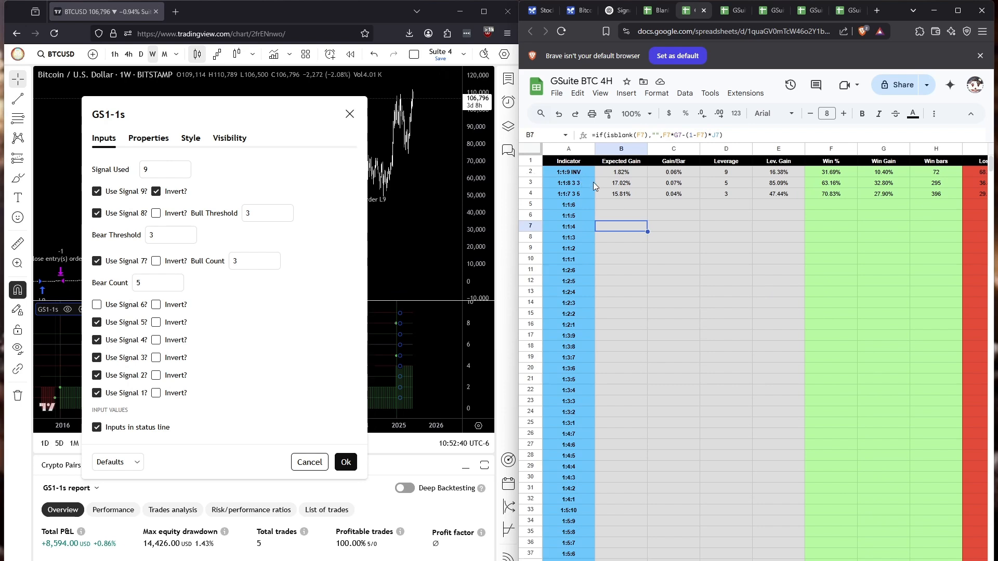
Step: Close the GS1-1s strategy settings on the BTCUSD chart
click(256, 175)
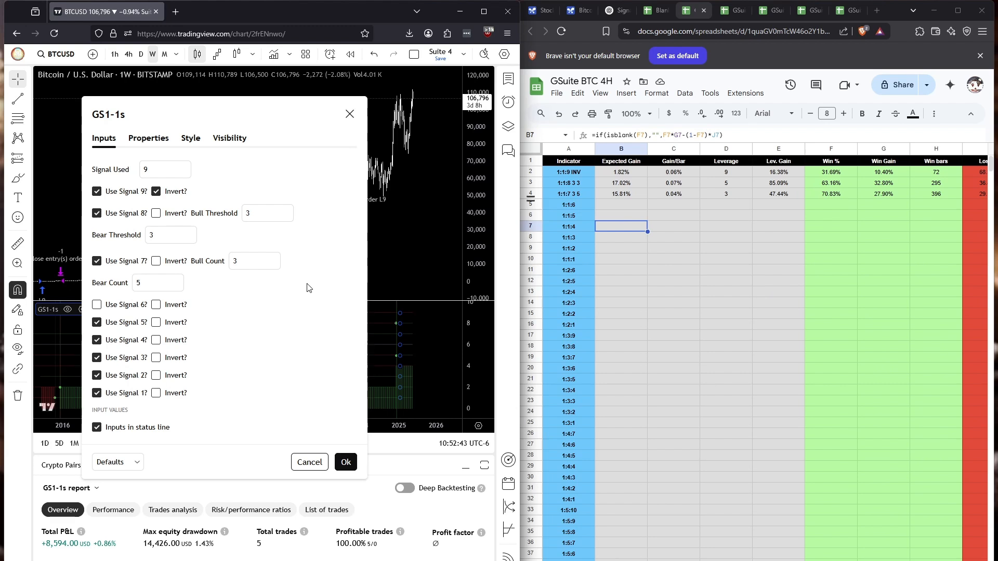
click(350, 114)
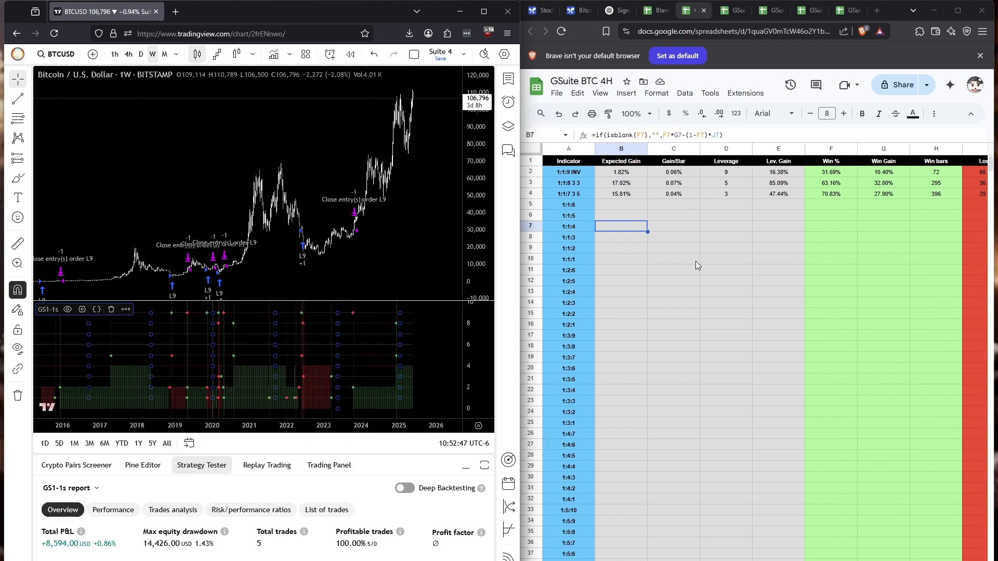